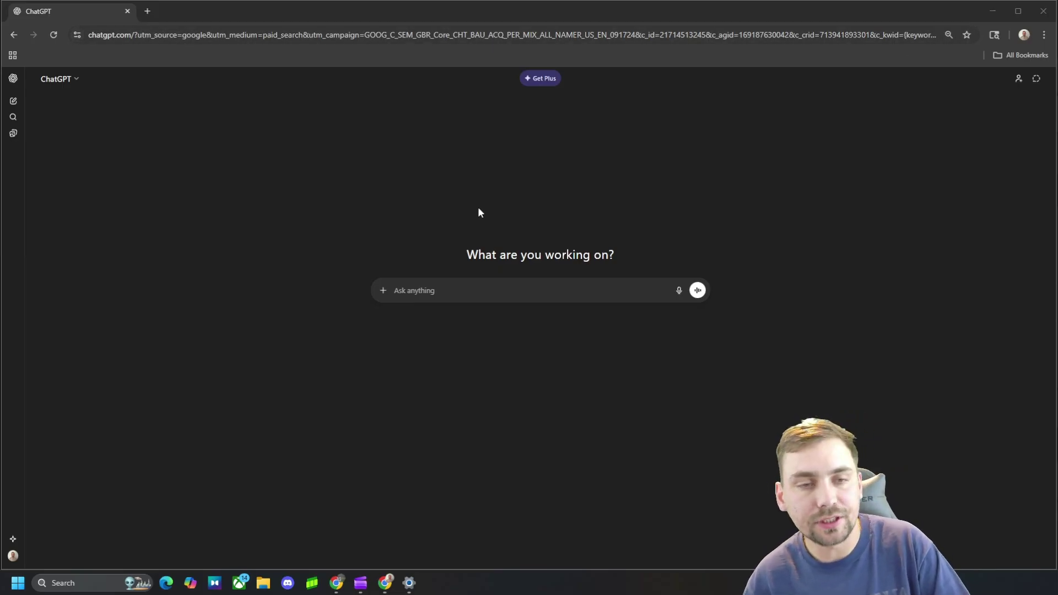
Paste the 3D-render prompt template, replacing [OBJECT] with 'Benchy boat that has missles and turrents and an army hat.'.
click(492, 288)
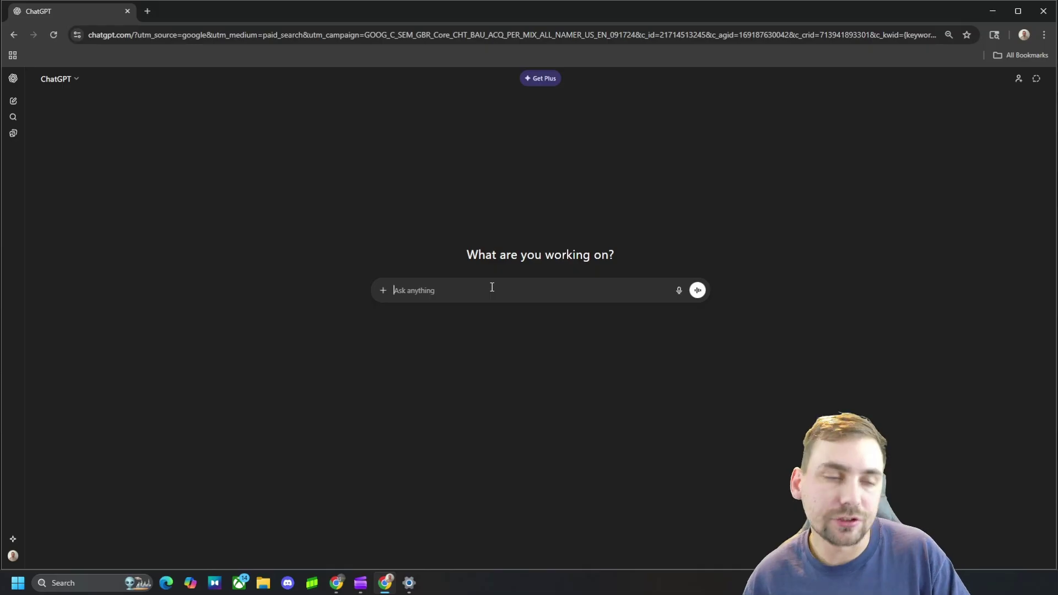
key(ctrl+v)
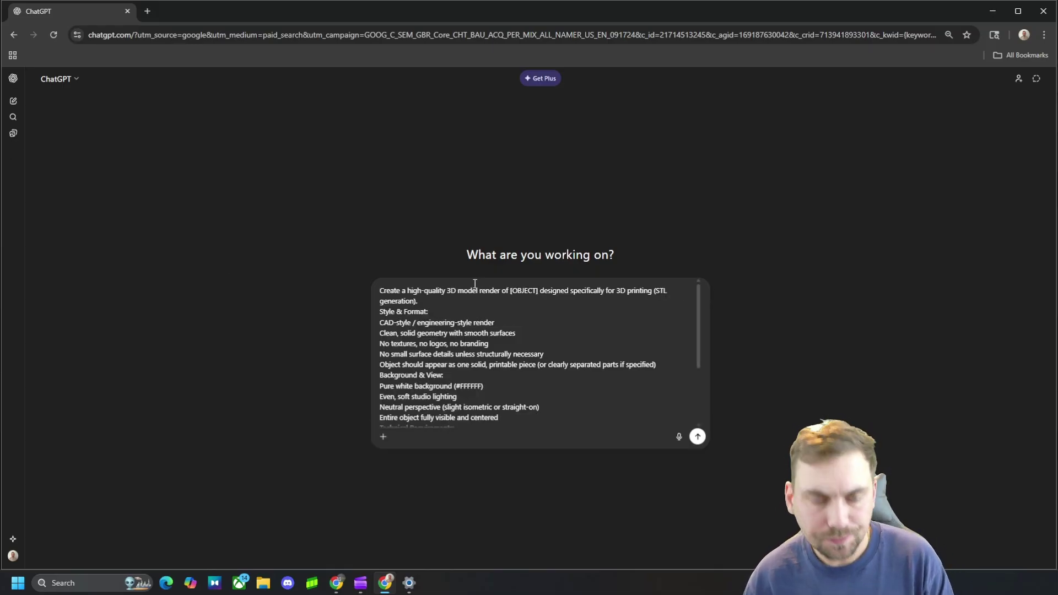
drag(511, 291, 537, 296)
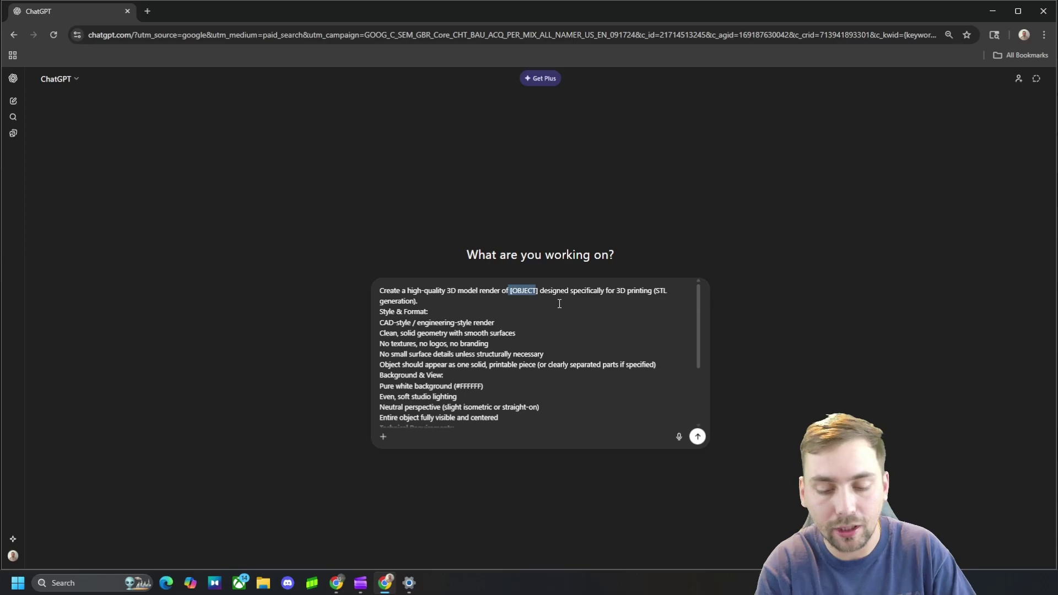
key(BackSpace)
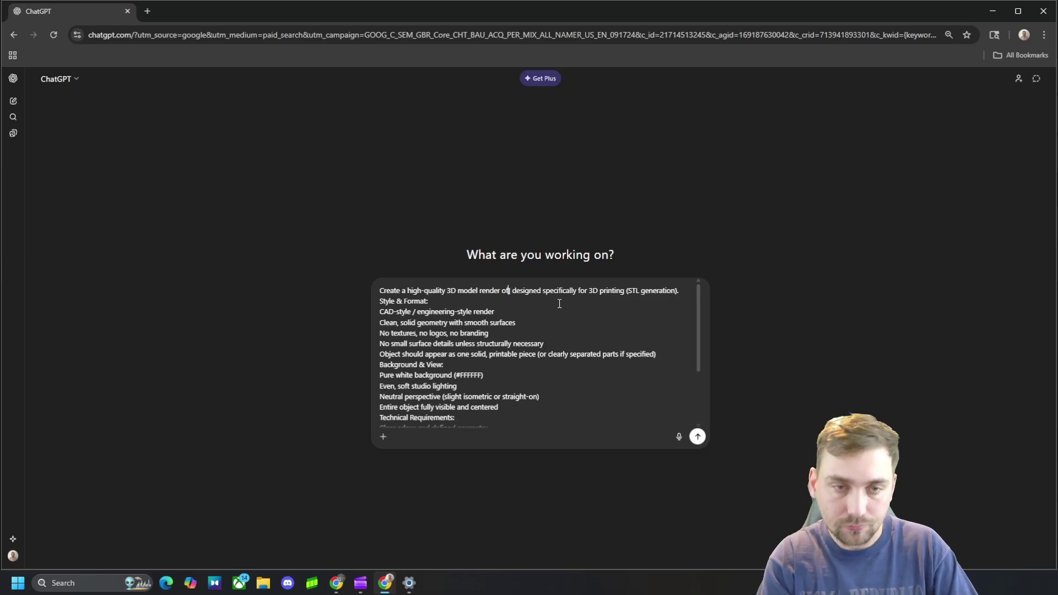
text(Benchy)
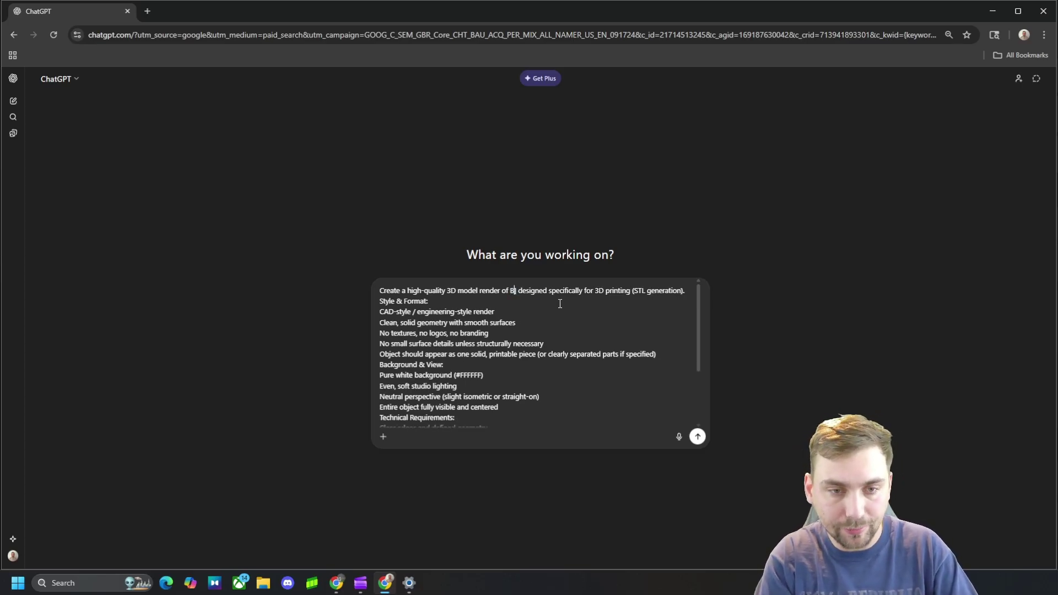
text( boat)
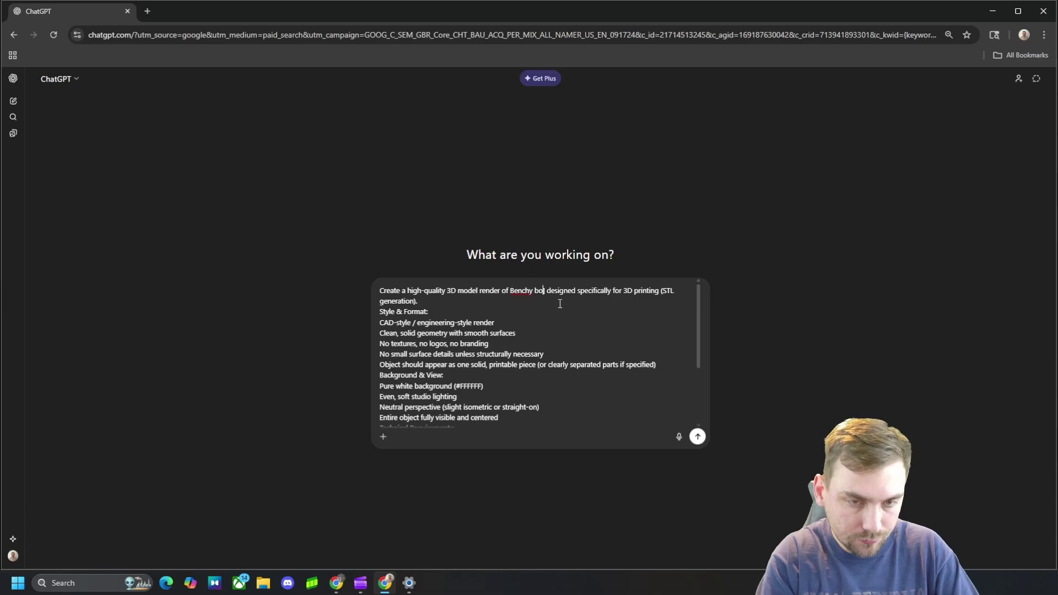
text( that has miss)
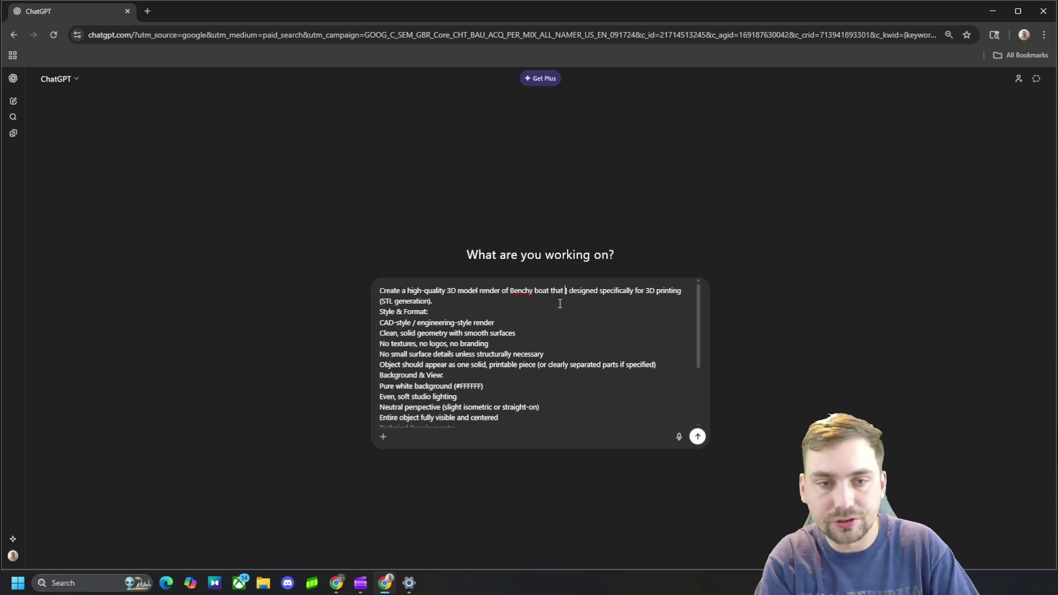
text(les and t)
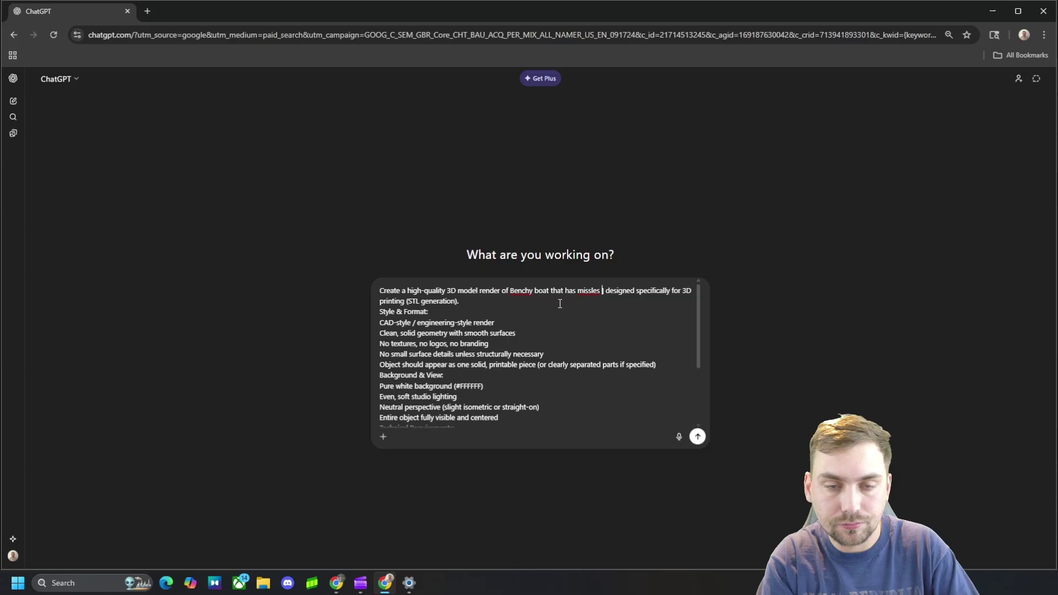
text(urrent a)
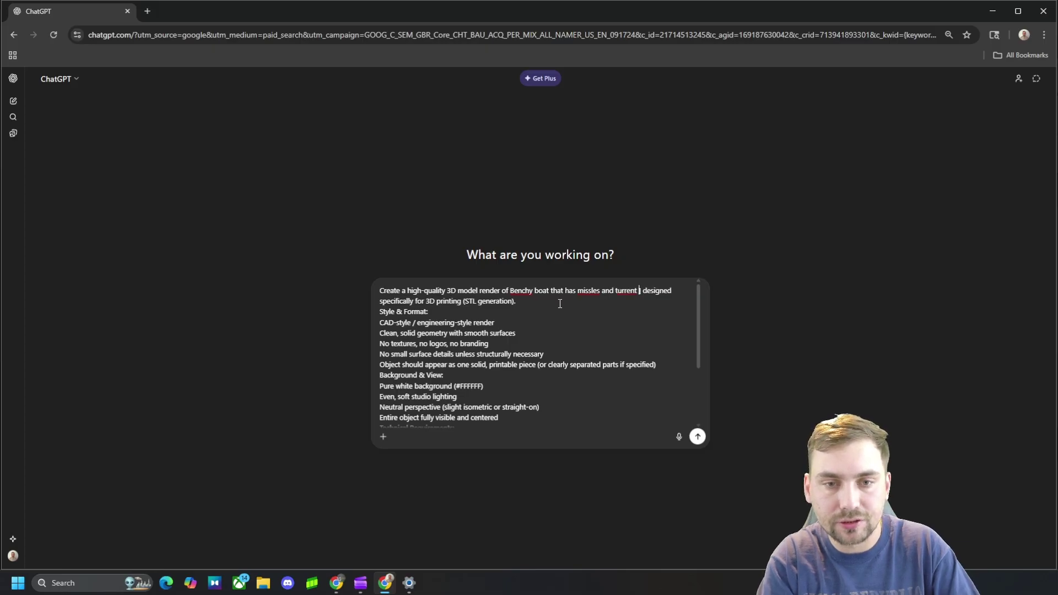
key(BackSpace)
key(BackSpace)
text(s and an ar)
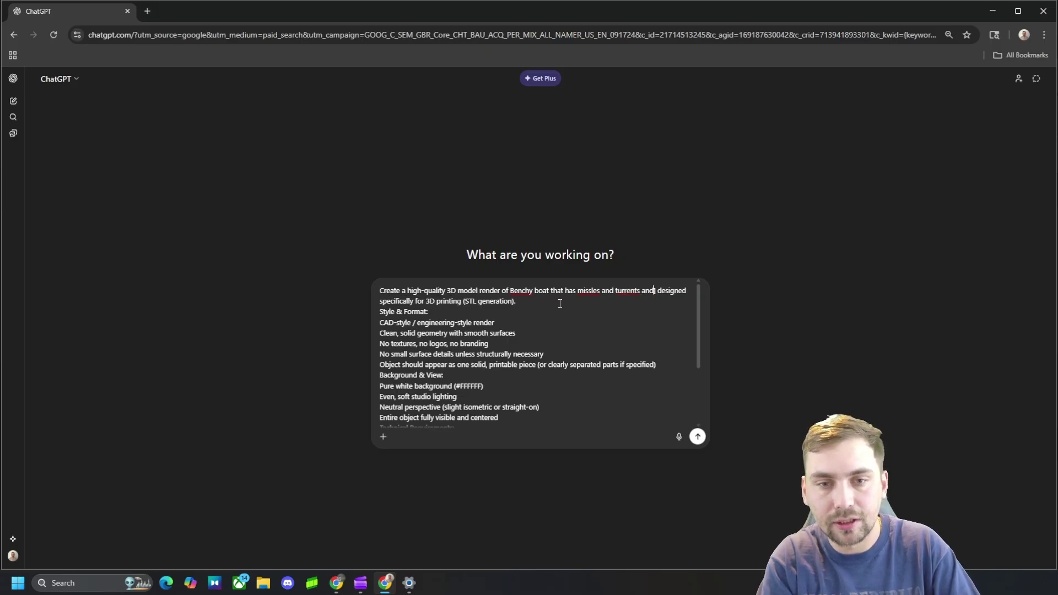
text(my hat )
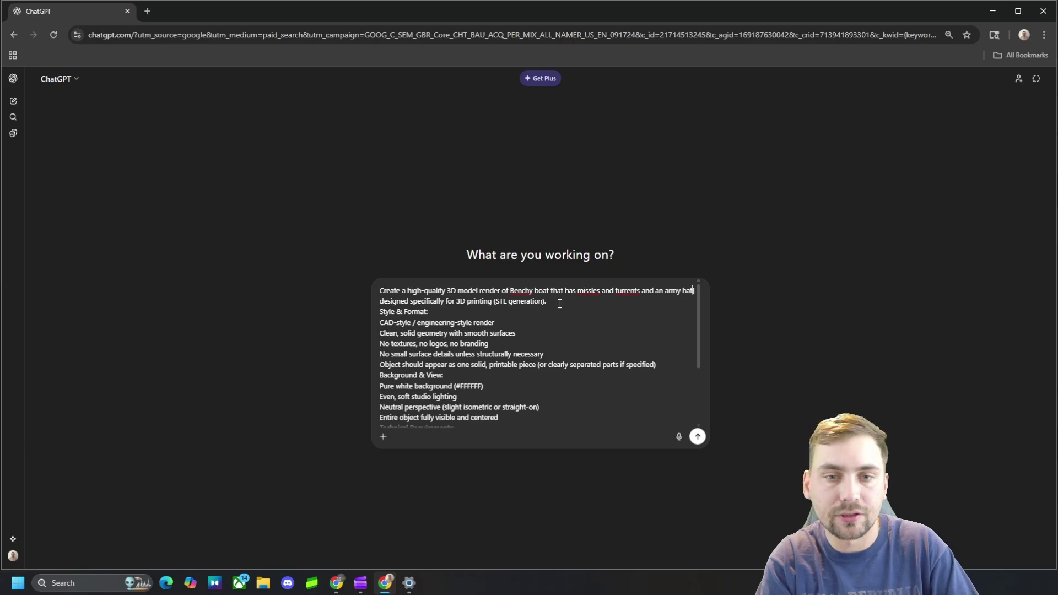
text(.)
key(shift+Return)
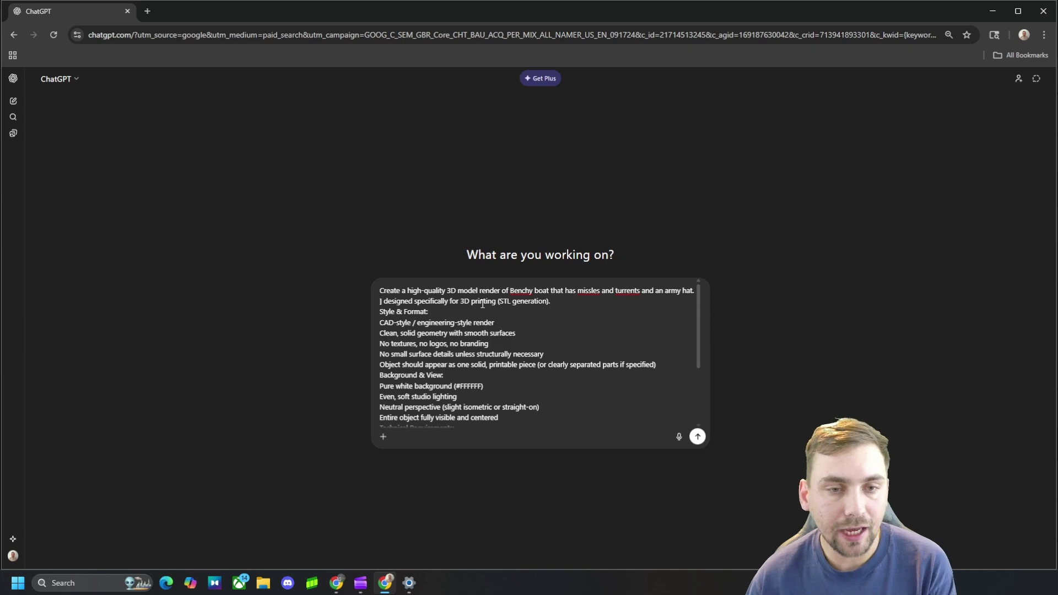
drag(380, 290, 494, 288)
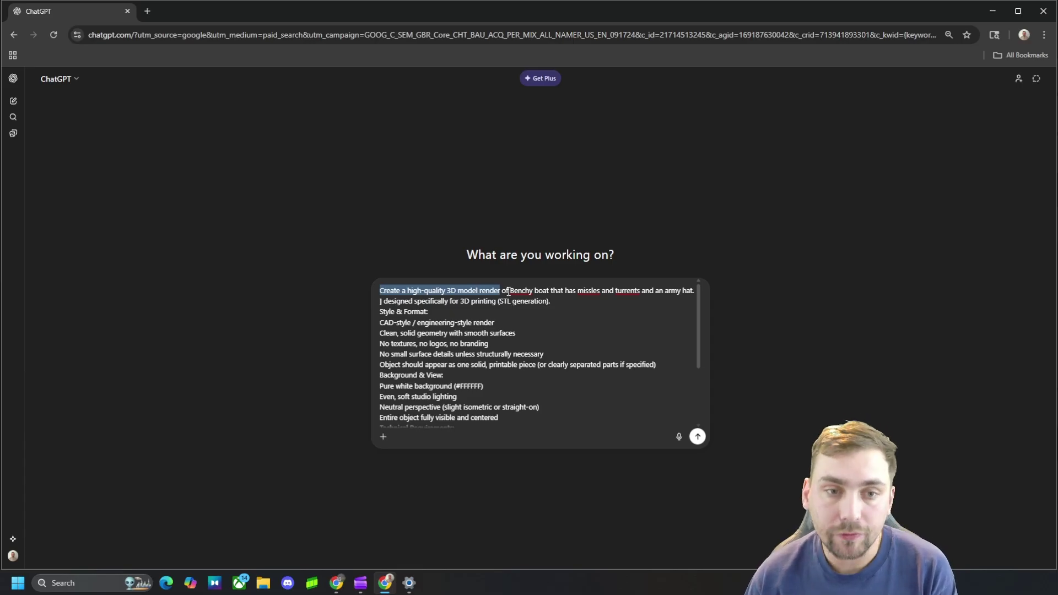
drag(508, 291, 586, 300)
click(484, 305)
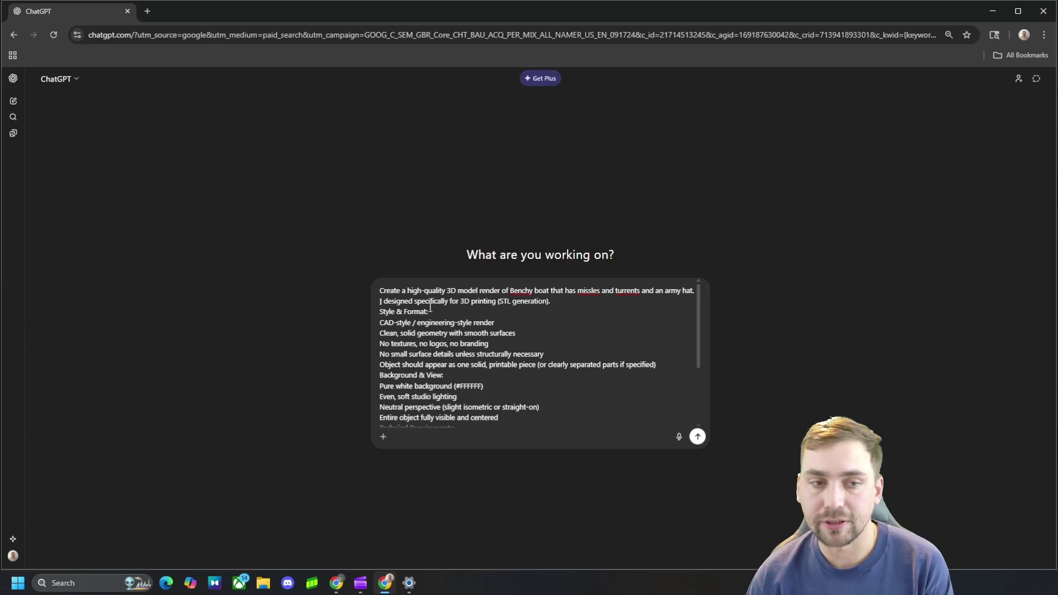
scroll(430, 308, down, 1)
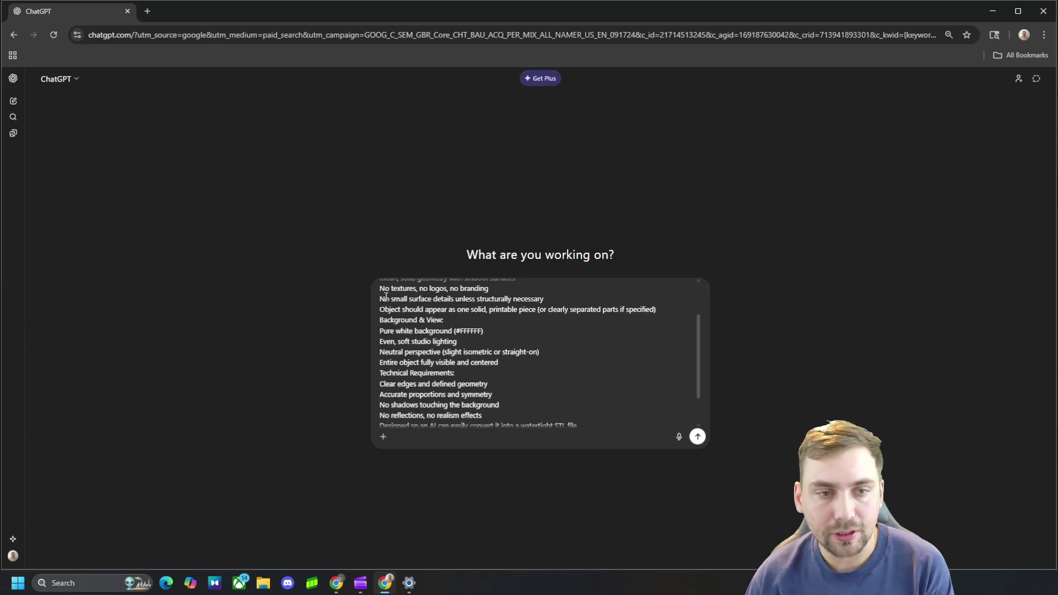
scroll(405, 300, down, 1)
scroll(446, 357, down, 1)
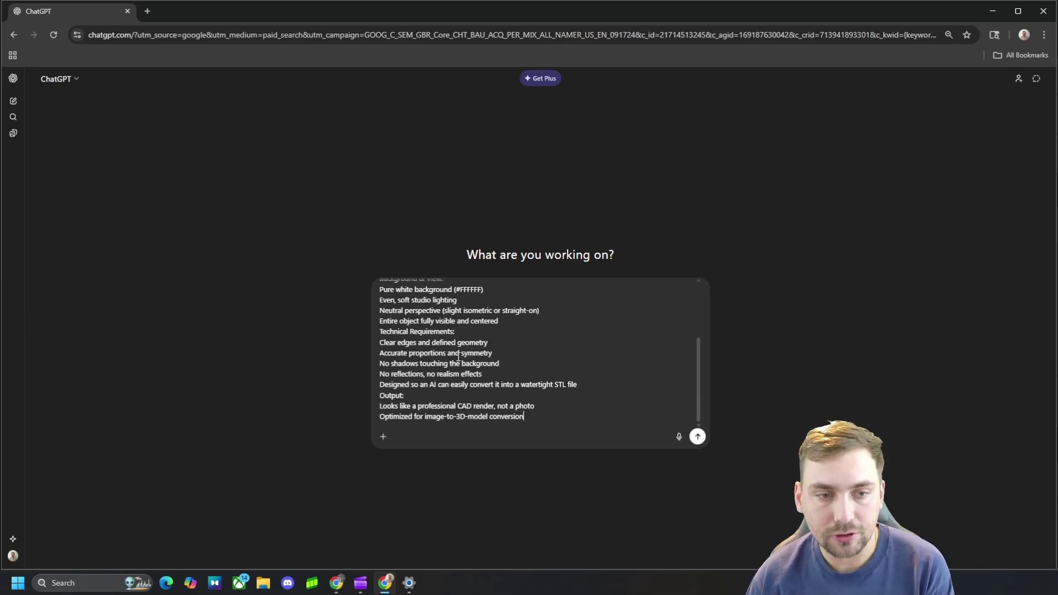
scroll(576, 371, up, 3)
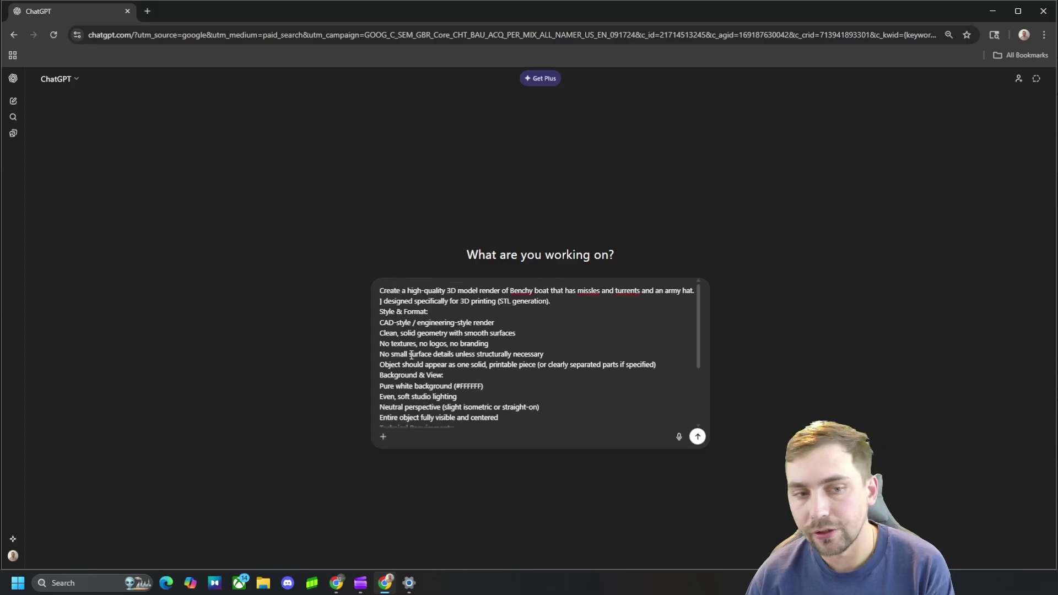
scroll(406, 339, down, 3)
drag(388, 289, 488, 301)
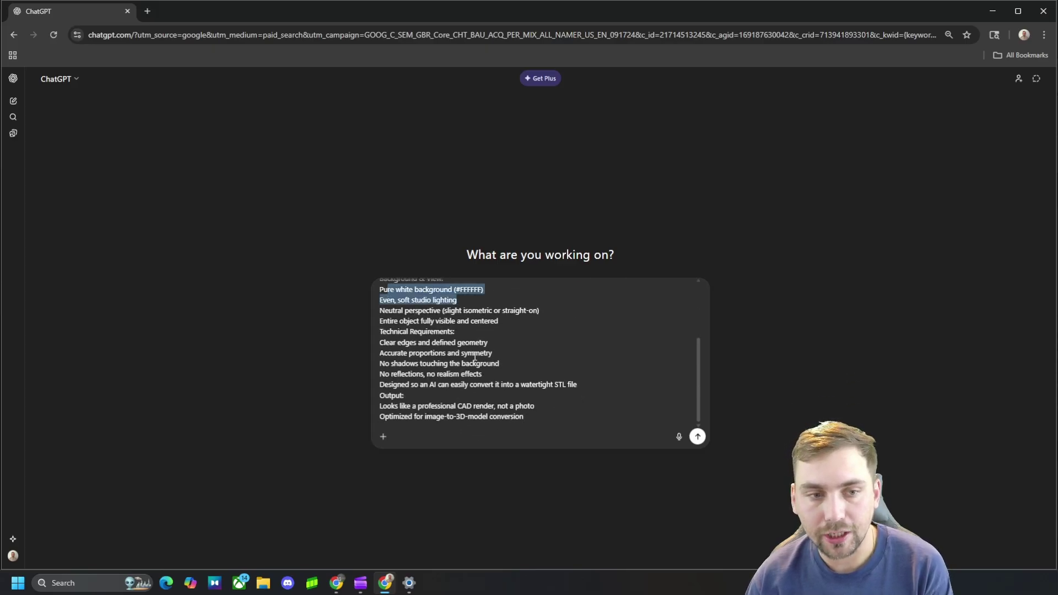
click(598, 379)
scroll(515, 371, up, 3)
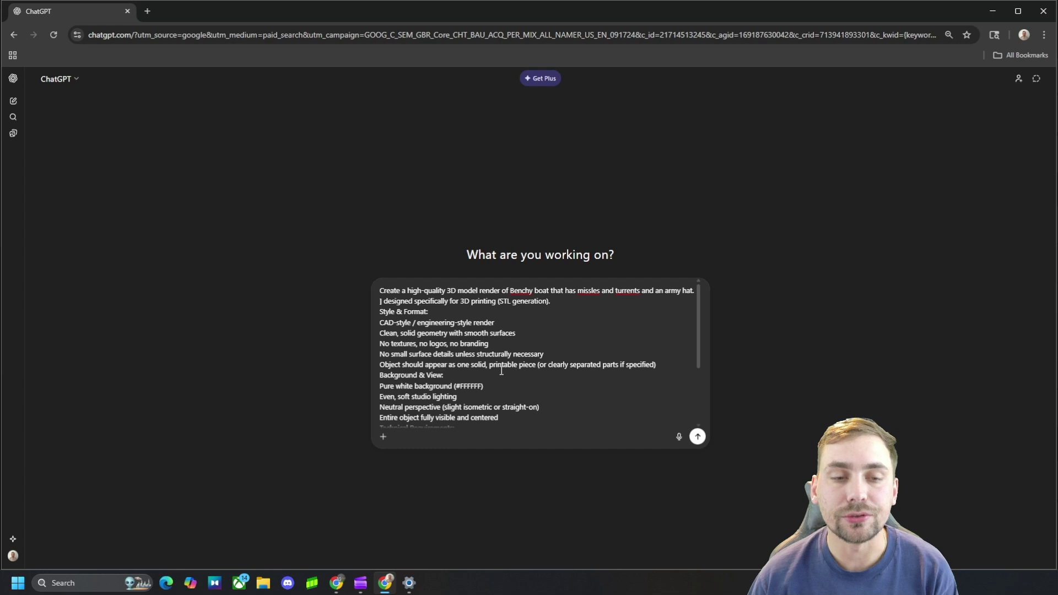
Send the Benchy prompt so ChatGPT renders the 'Militarized Benchy boat with weaponry' image.
click(698, 437)
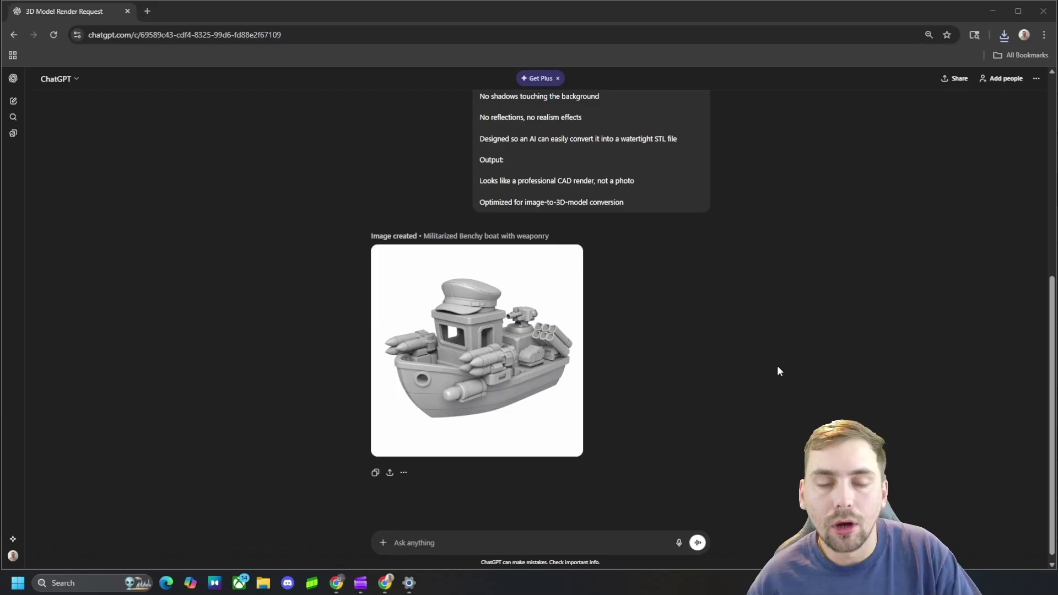
View the militarized Benchy render full size, then download it as a PNG.
mouse_move(480, 384)
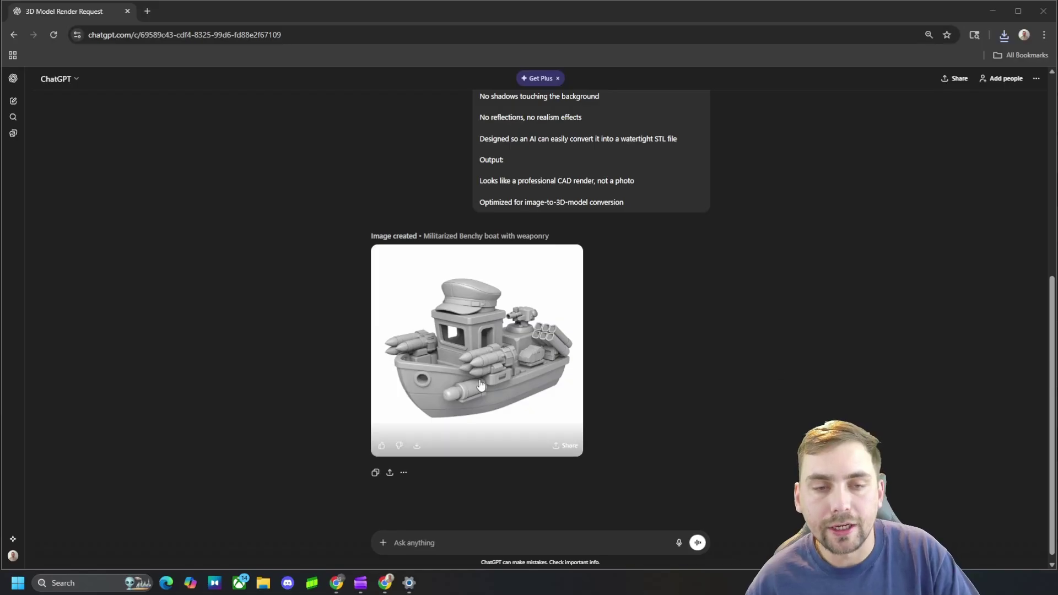
click(484, 346)
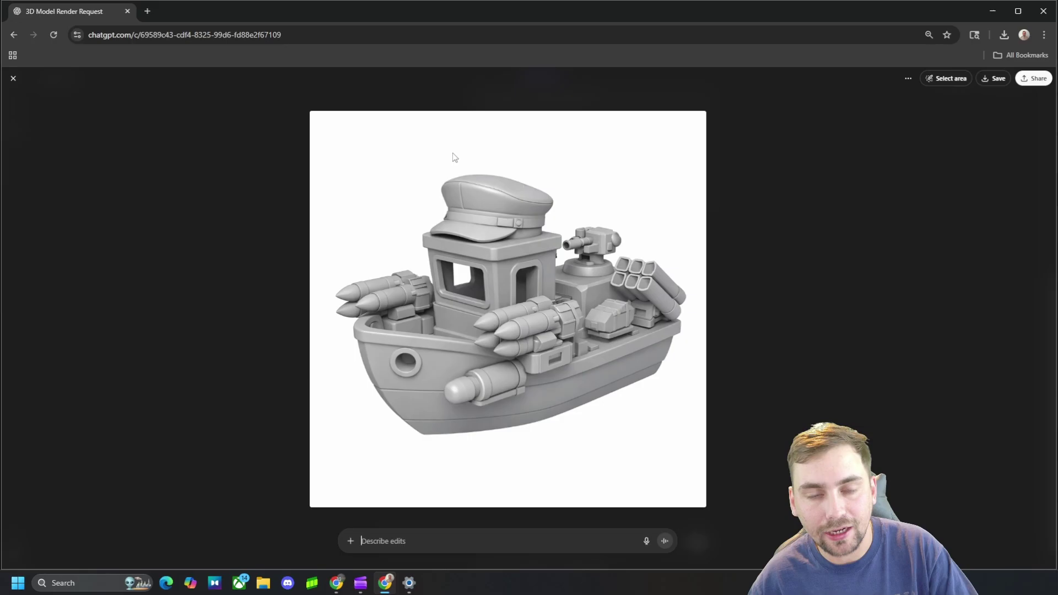
click(13, 78)
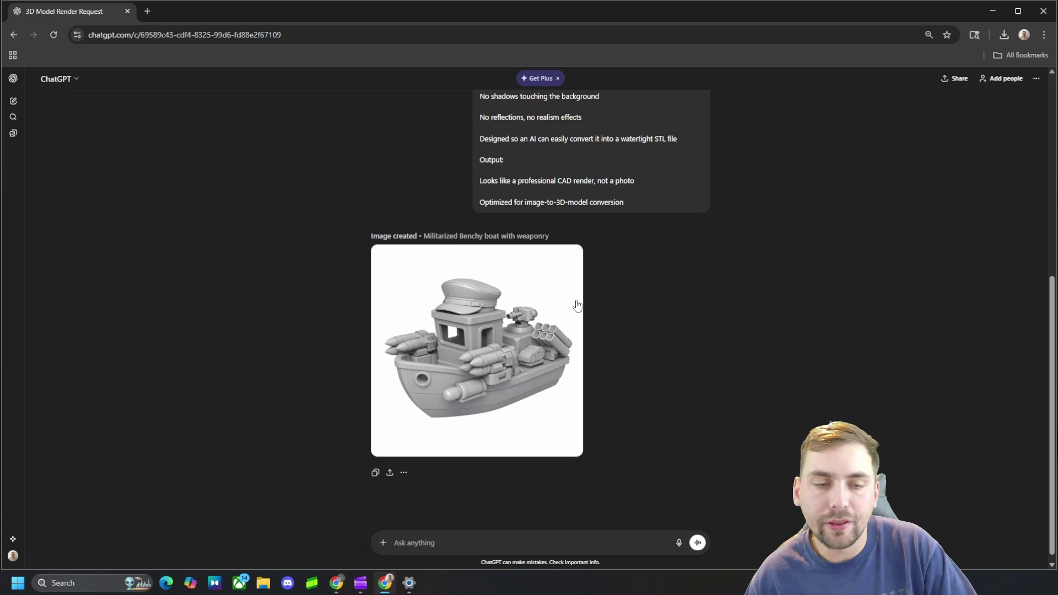
mouse_move(425, 335)
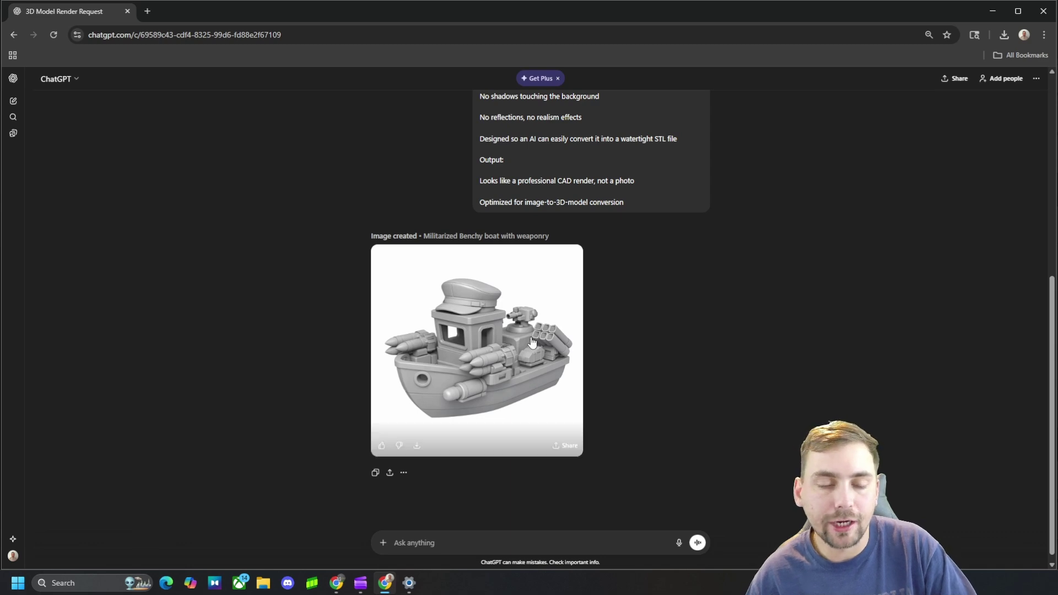
click(419, 448)
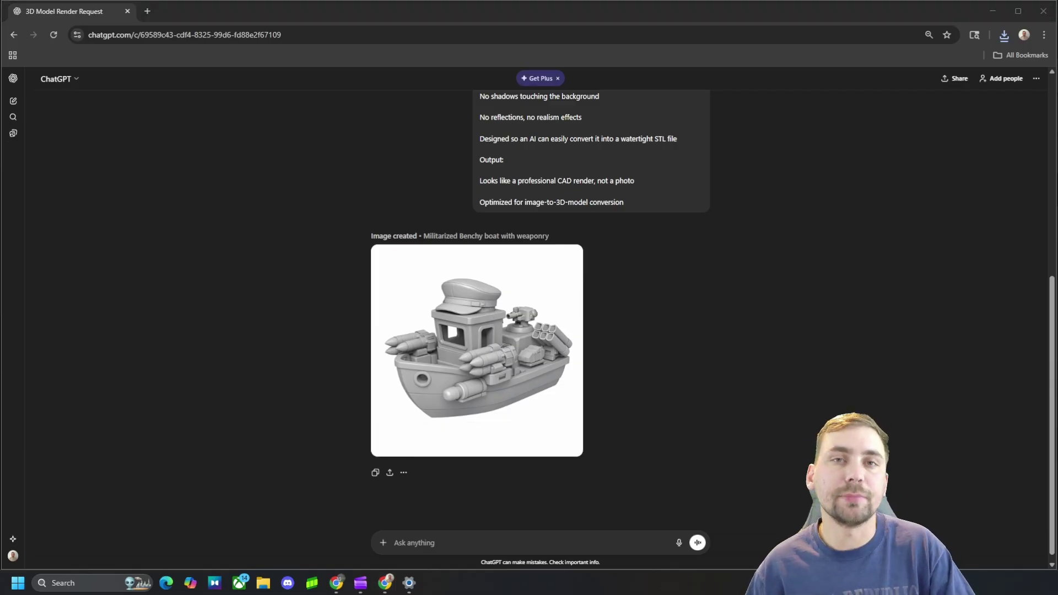
Search for MakerWorld in a new tab and go to its MakerLab section.
click(147, 11)
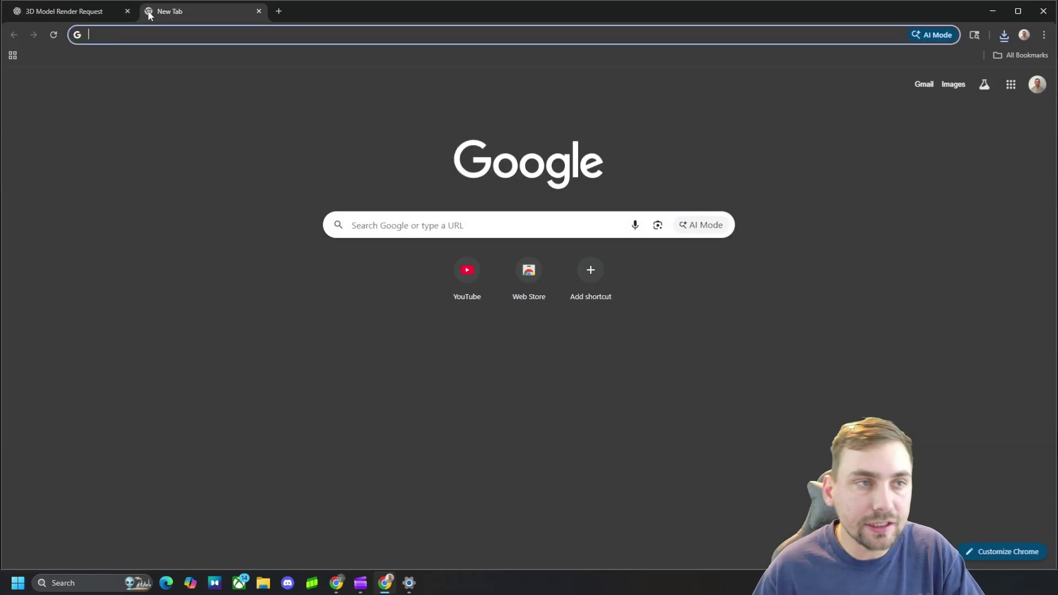
text(make)
key(Return)
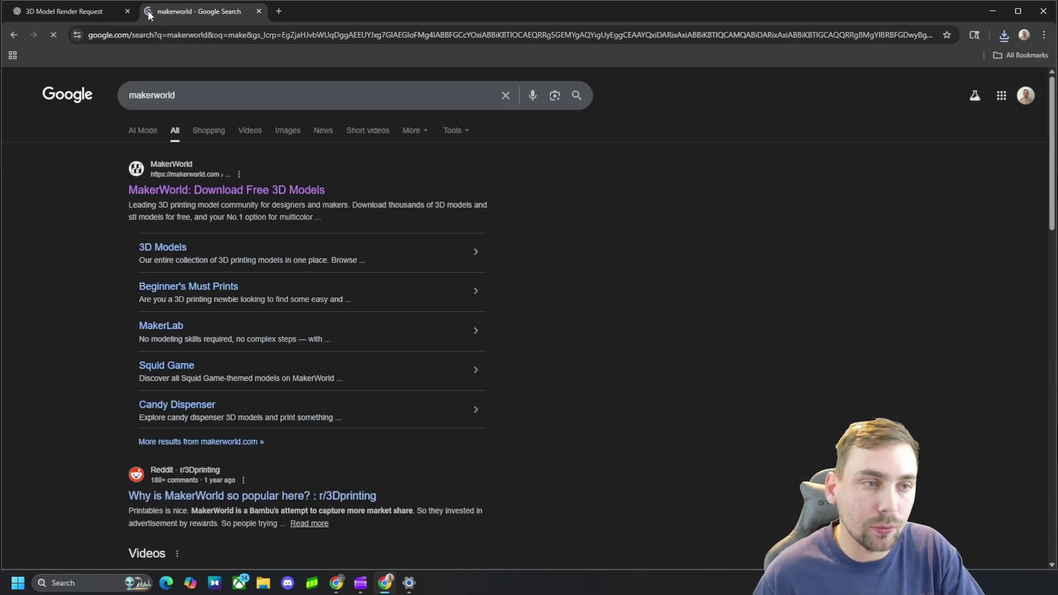
click(211, 193)
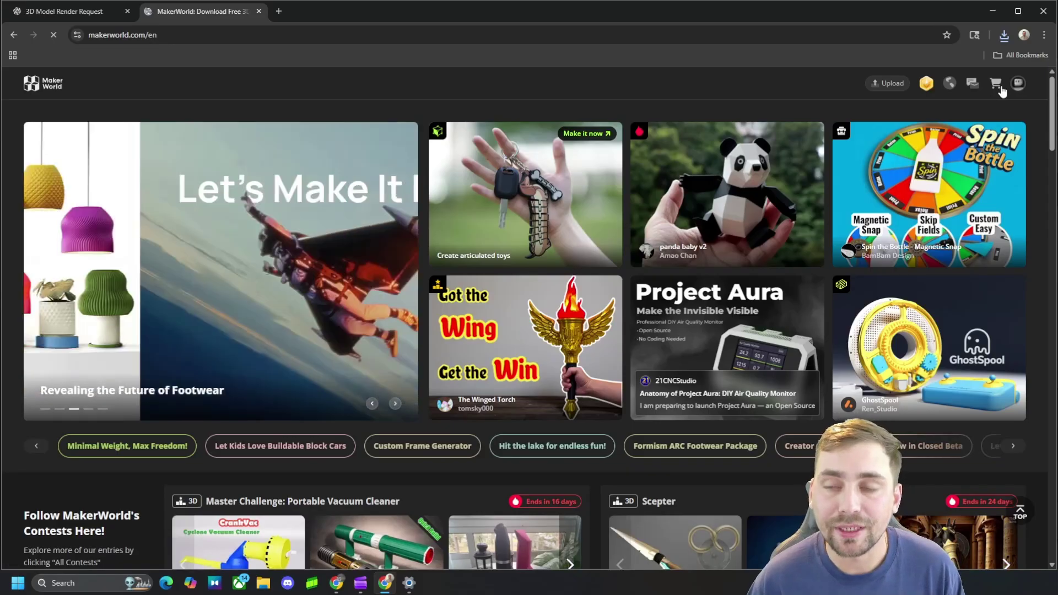
mouse_move(1019, 87)
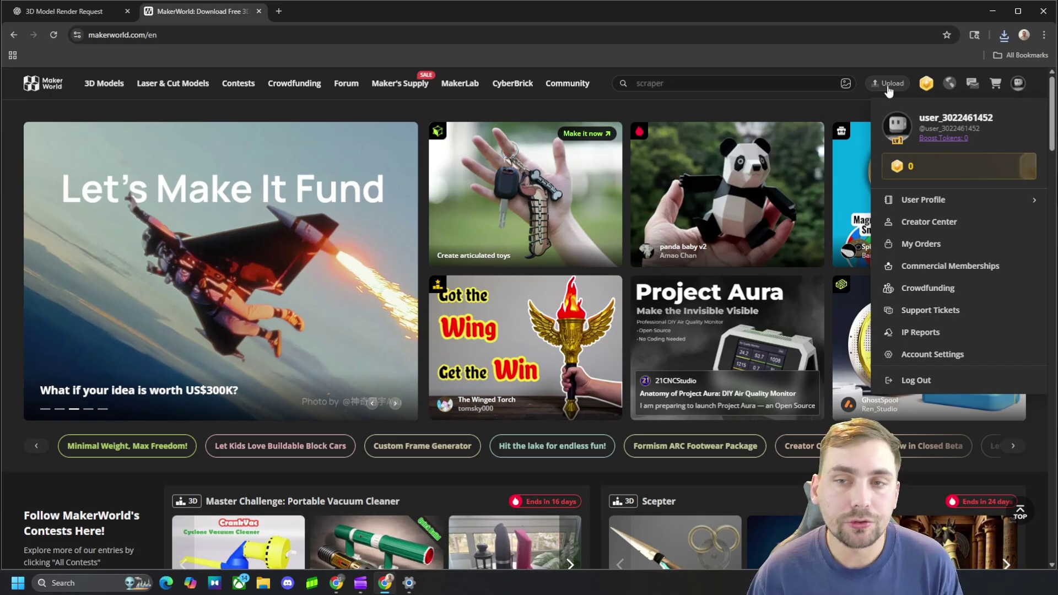
click(41, 89)
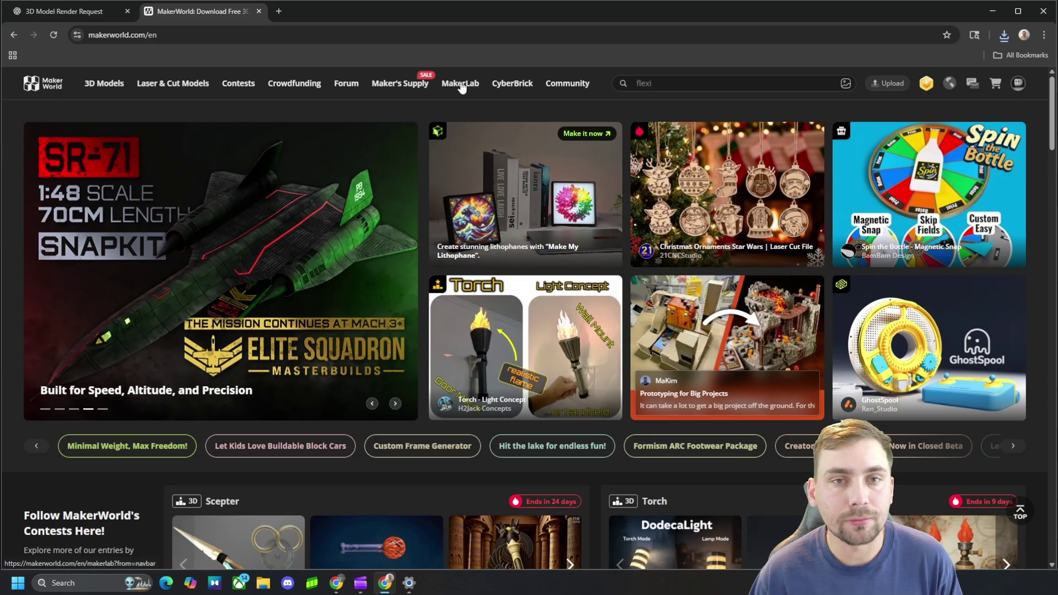
click(461, 84)
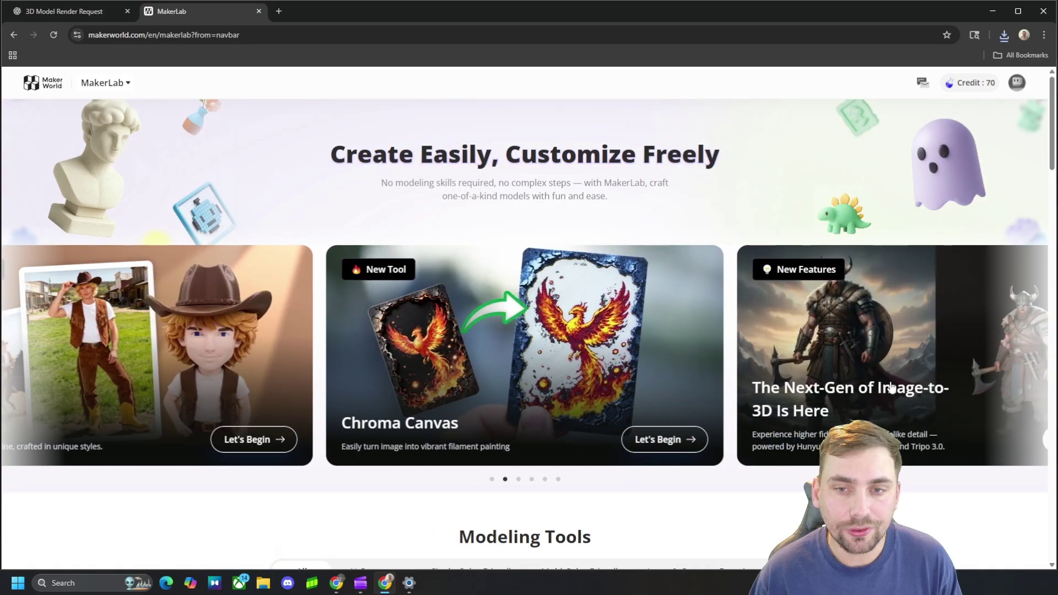
Open the Next-Gen Image-to-3D card from the MakerLab carousel to reach the Image to 3D Model page.
click(933, 366)
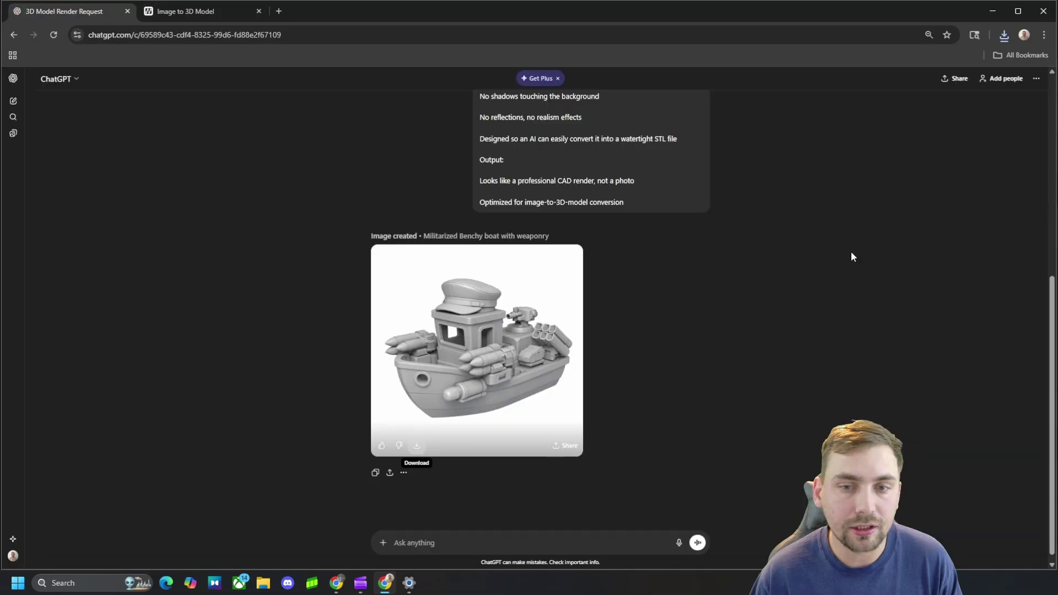
click(179, 13)
click(14, 35)
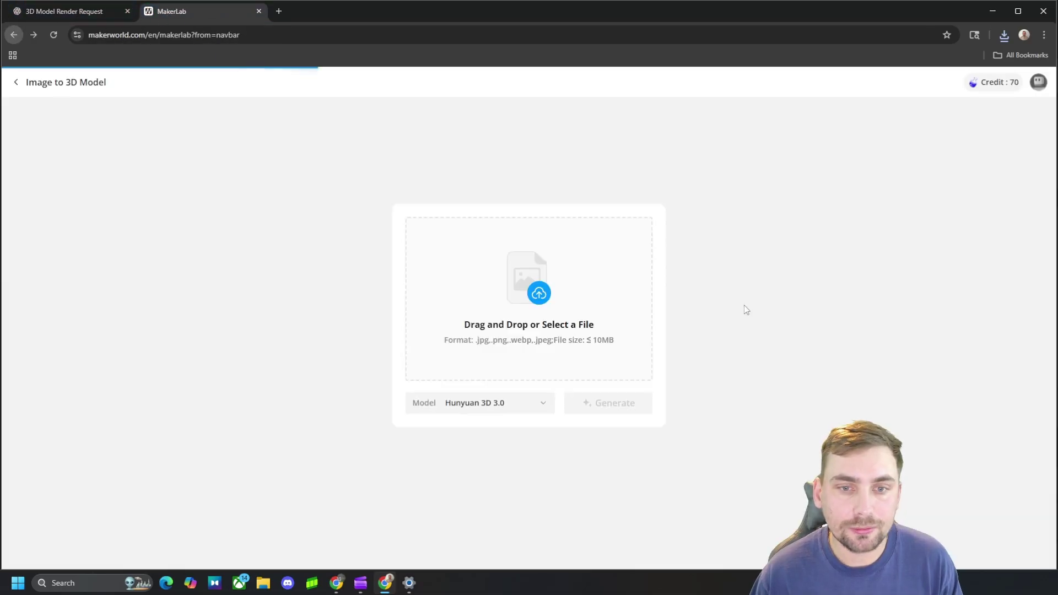
click(1016, 357)
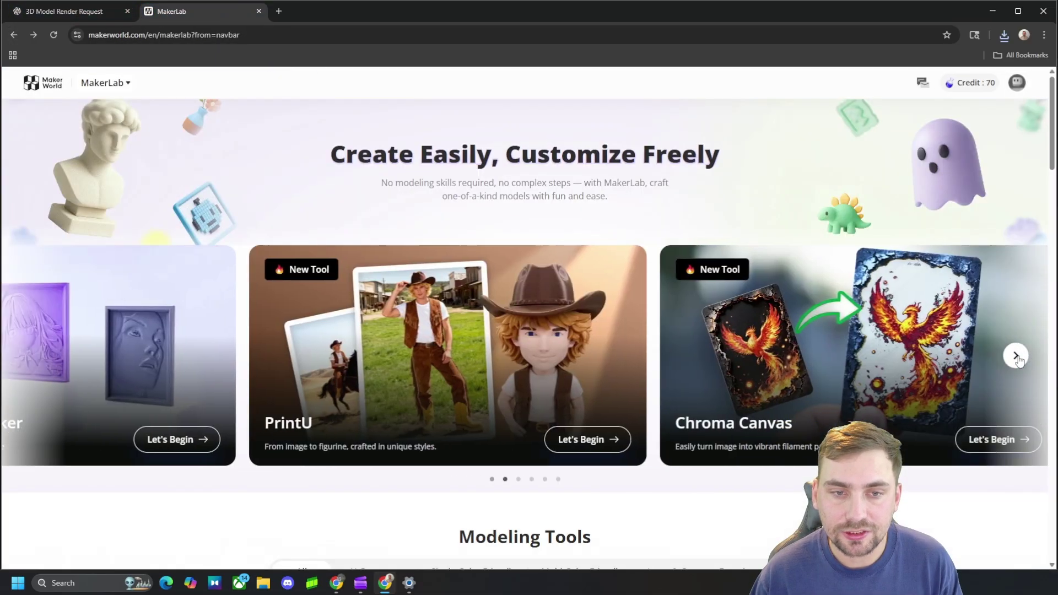
click(1016, 358)
click(498, 373)
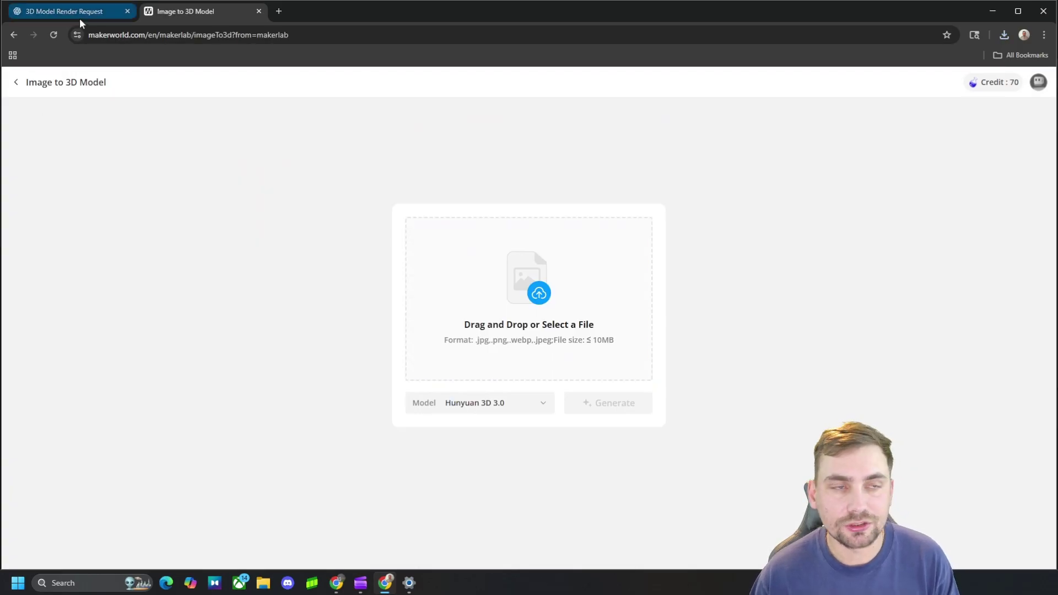
Upload the newest ChatGPT boat PNG from Downloads and generate a 3D model with Hunyuan 3D 3.0.
click(558, 292)
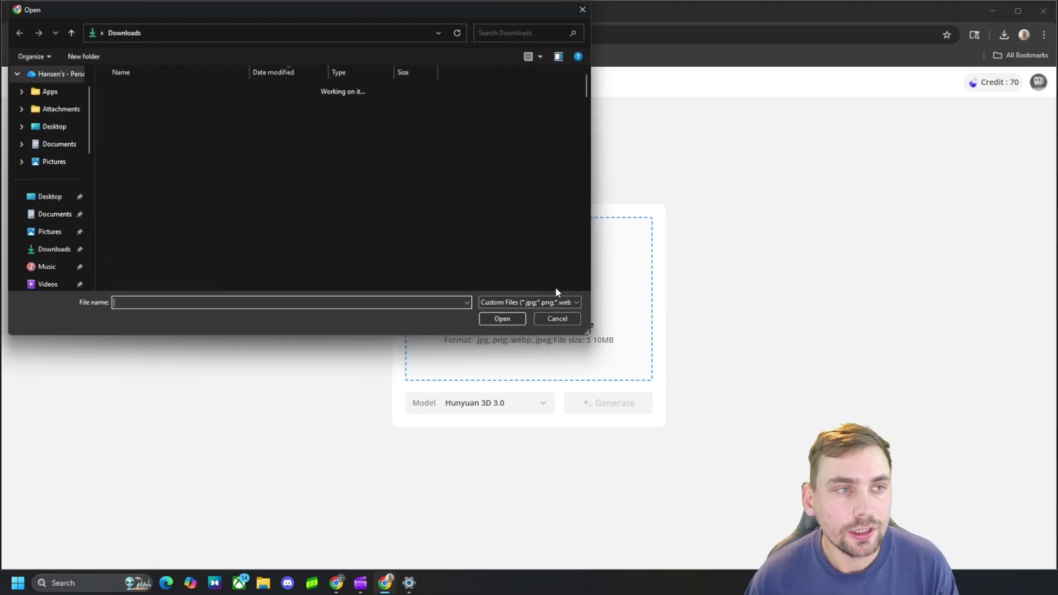
click(182, 104)
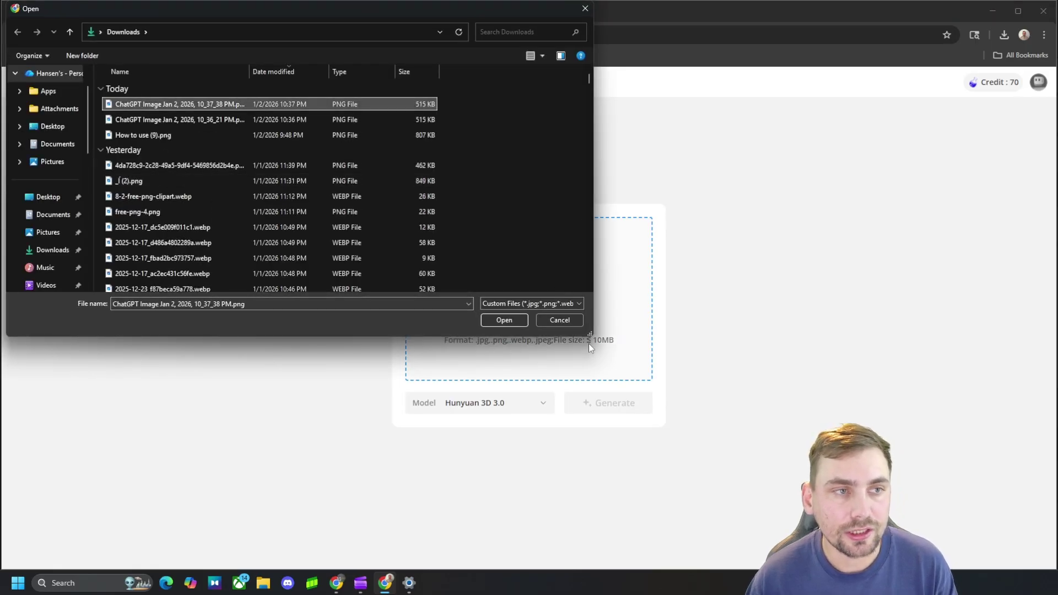
click(499, 321)
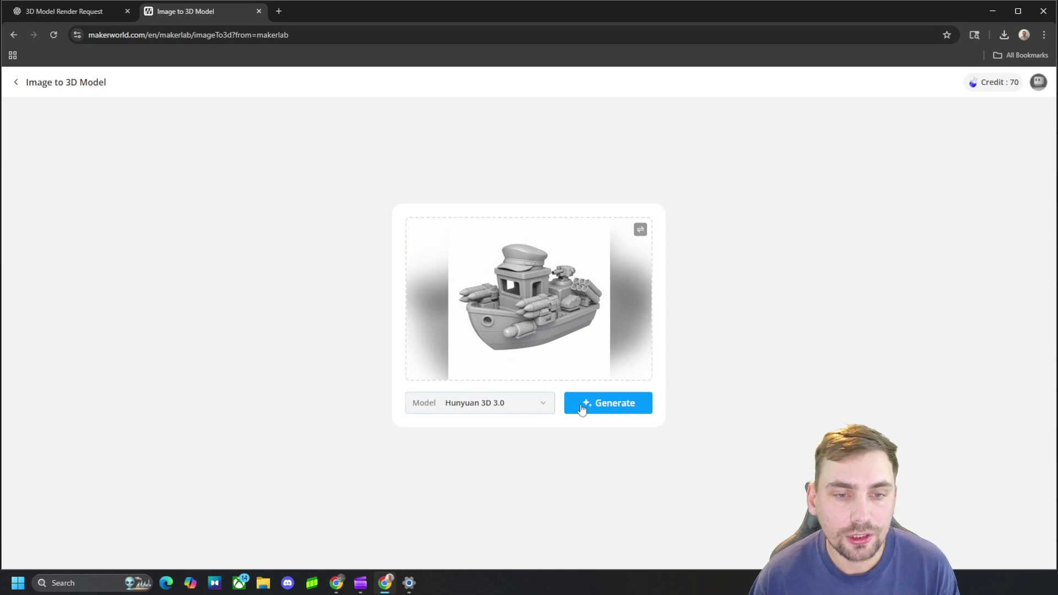
click(613, 406)
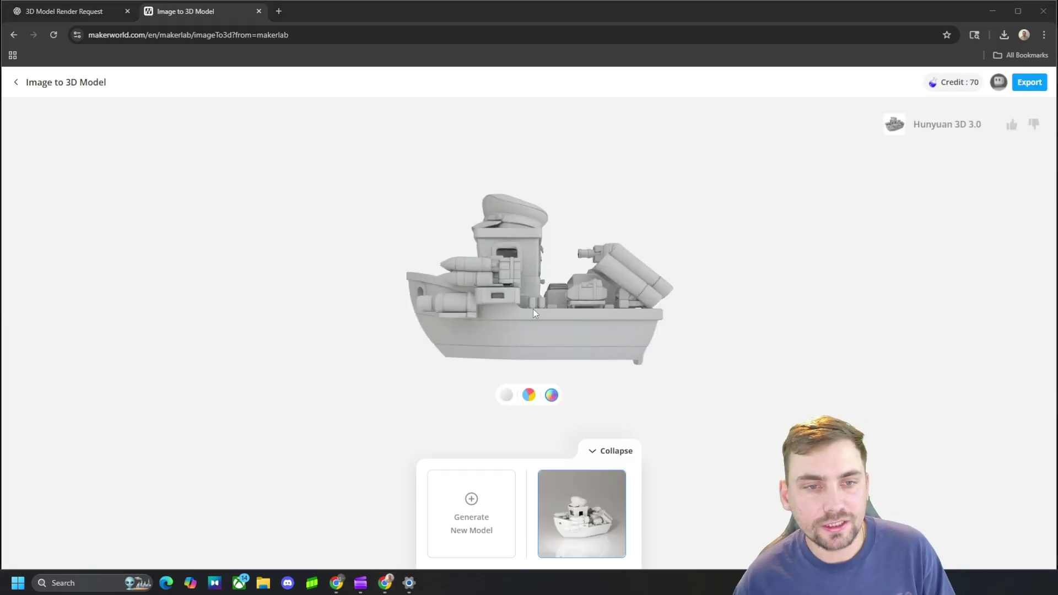
Preview the boat in Reduced color and 4 Colors, then return it to the plain grey render.
drag(534, 309, 340, 345)
click(528, 396)
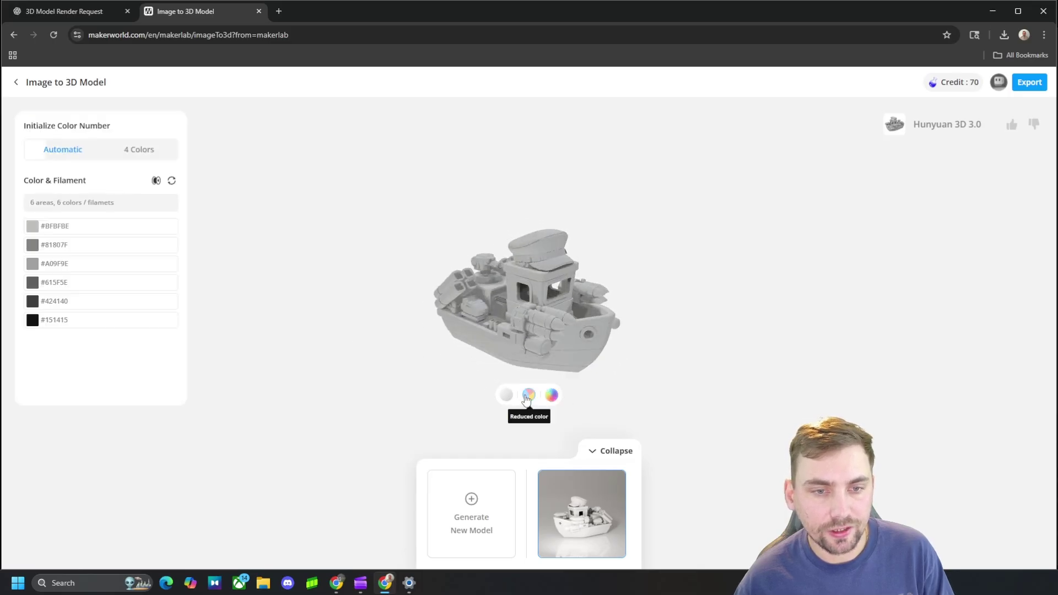
drag(596, 346, 390, 281)
click(129, 150)
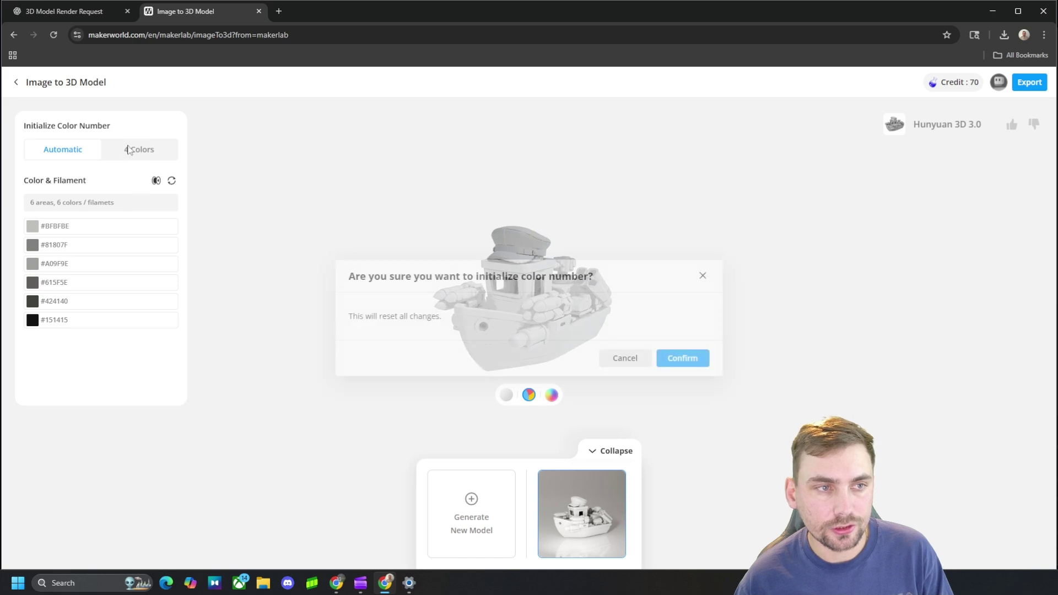
click(702, 277)
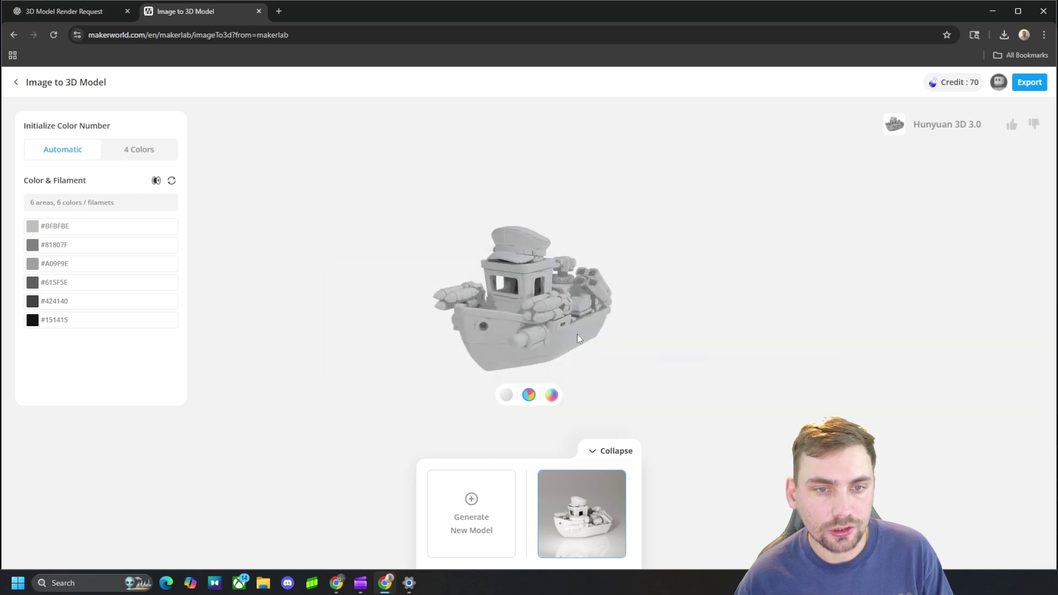
click(507, 397)
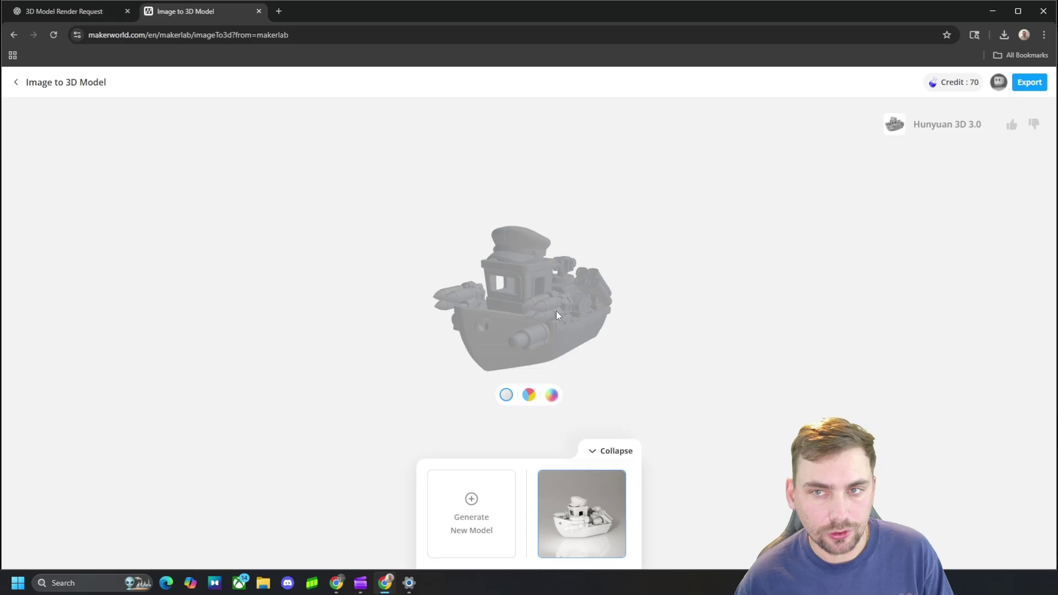
drag(557, 310, 579, 331)
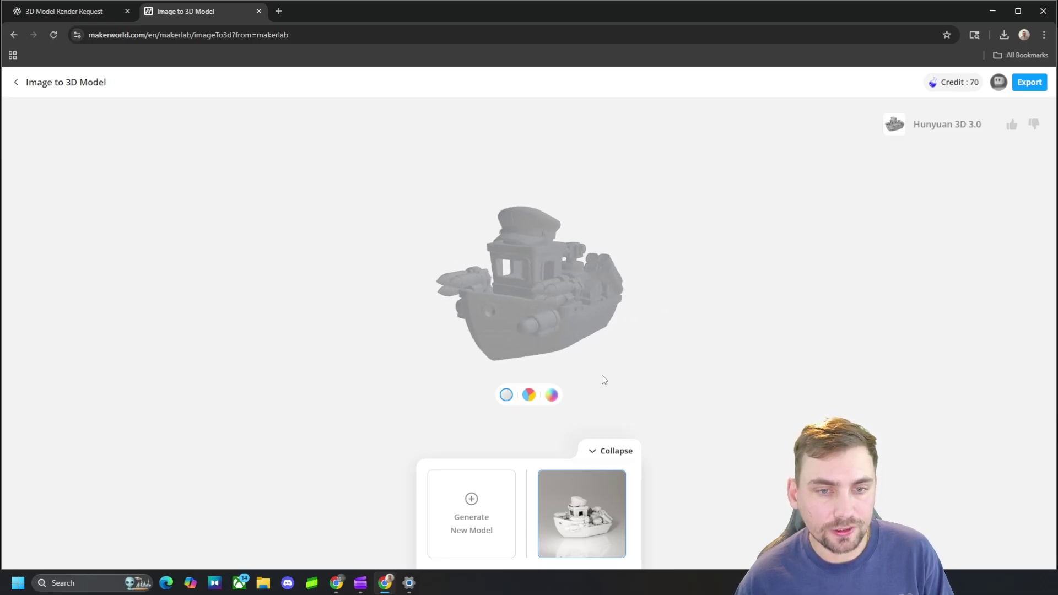
Export the boat for an A1 printer with a 0.2 nozzle for 2 credits and download the STL.
click(1029, 83)
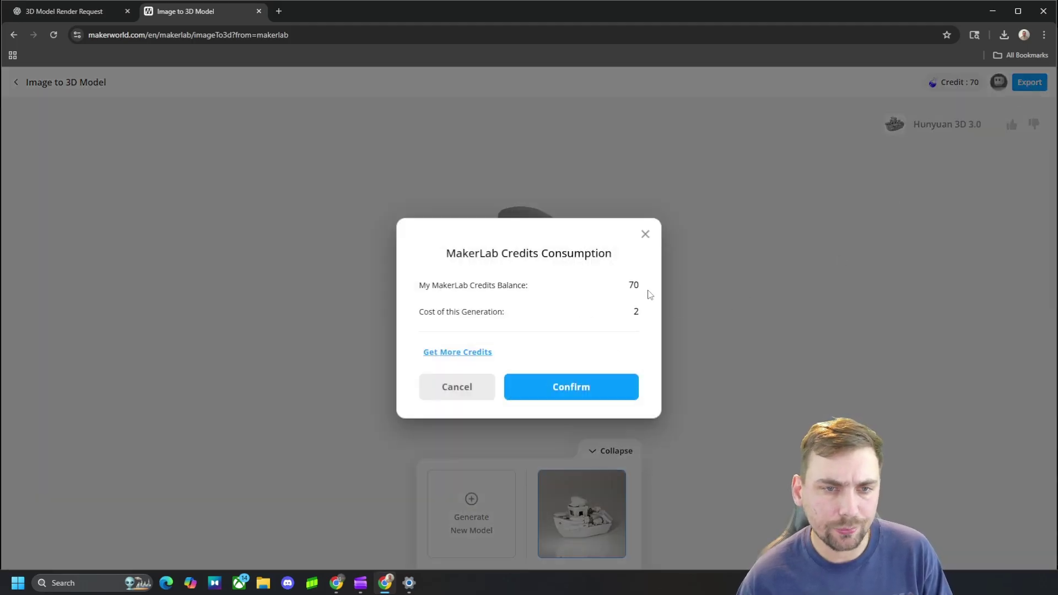
click(591, 392)
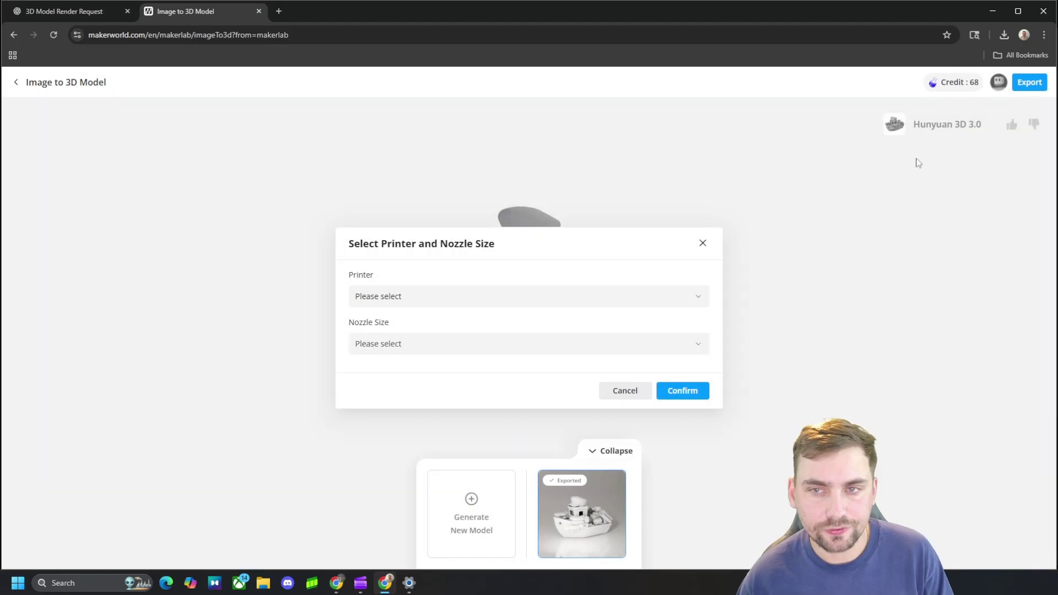
click(488, 307)
click(374, 330)
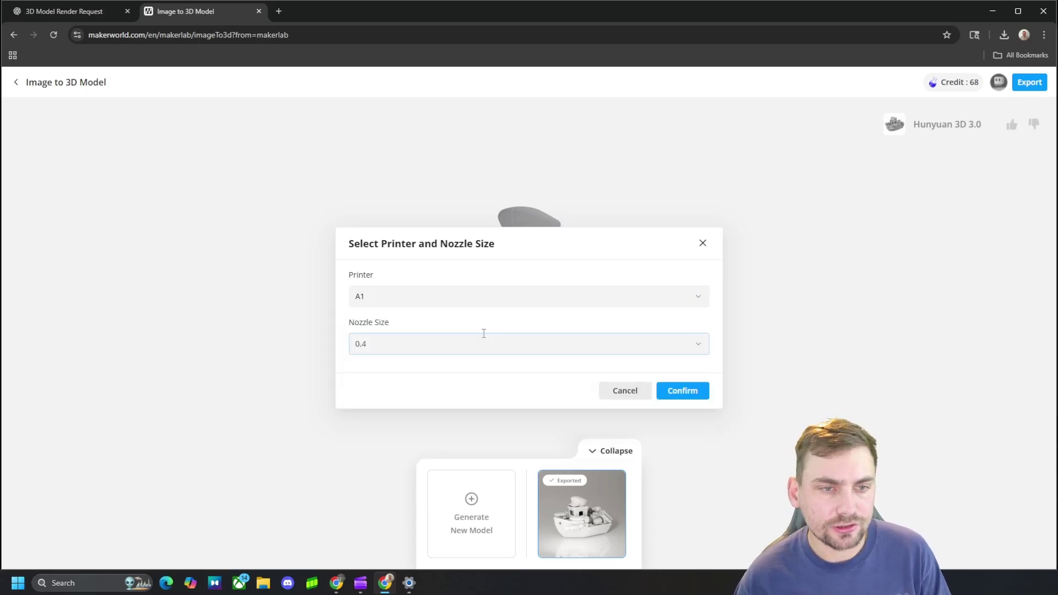
click(626, 349)
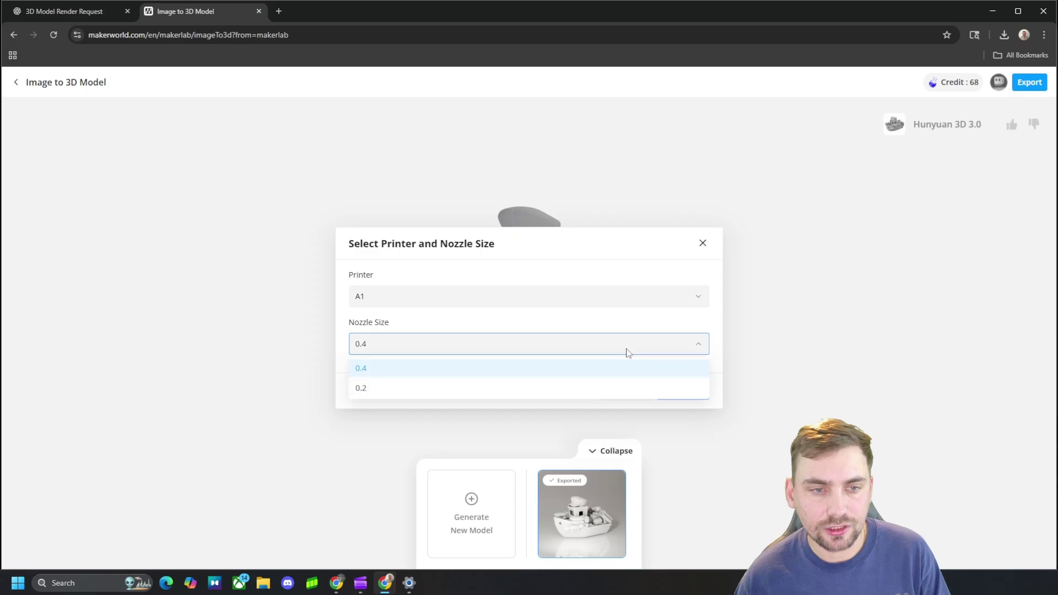
click(516, 387)
click(683, 392)
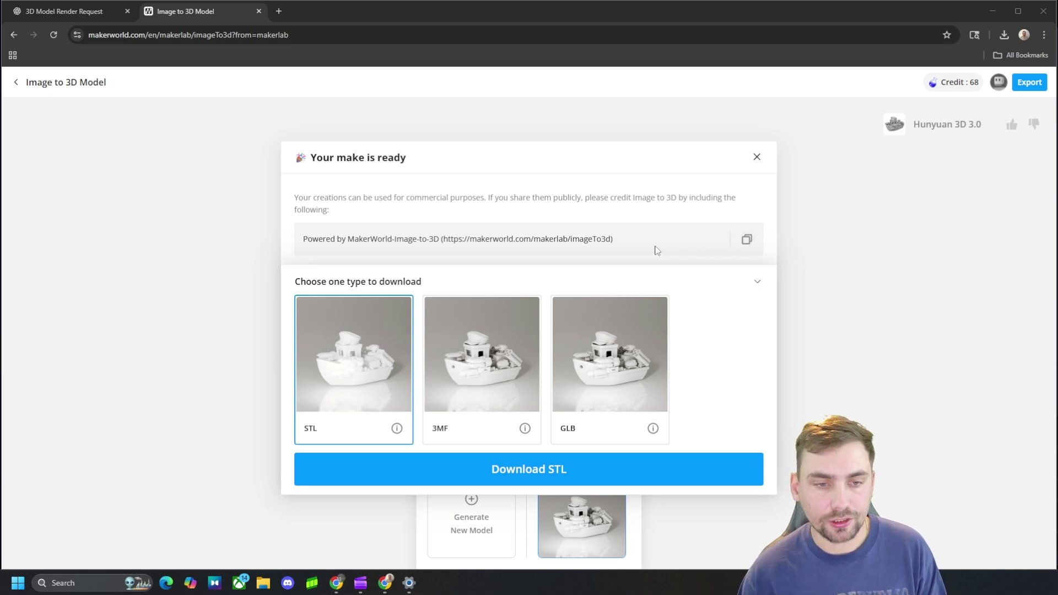
click(347, 361)
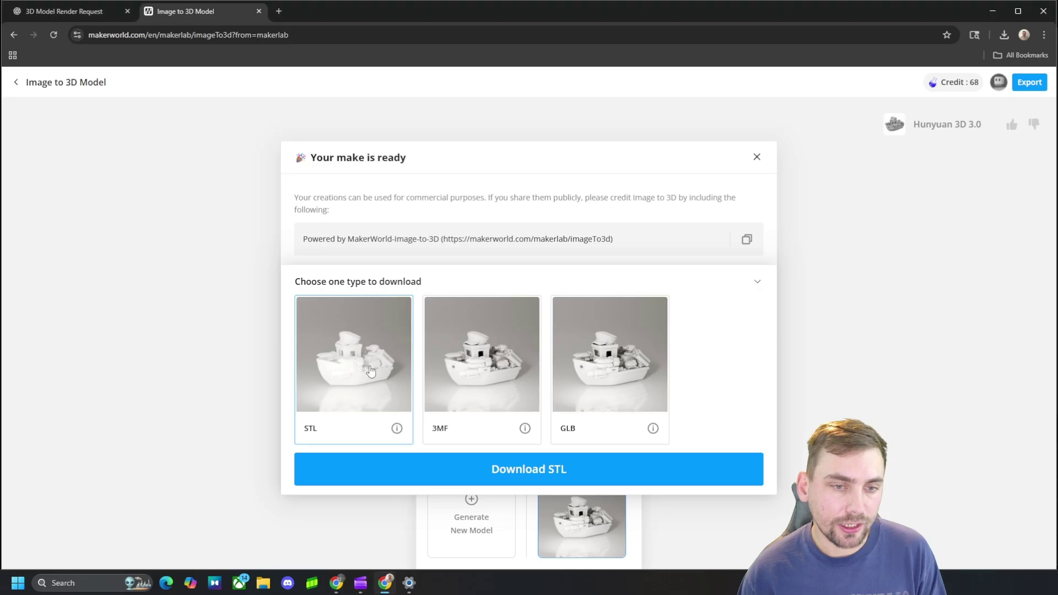
click(508, 473)
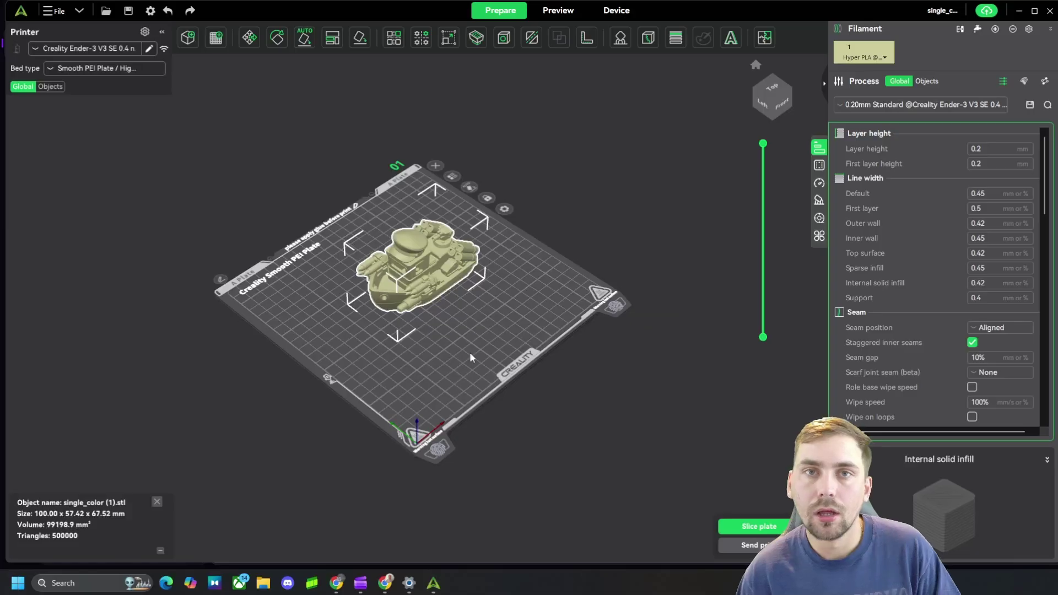
click(479, 277)
scroll(555, 300, up, 6)
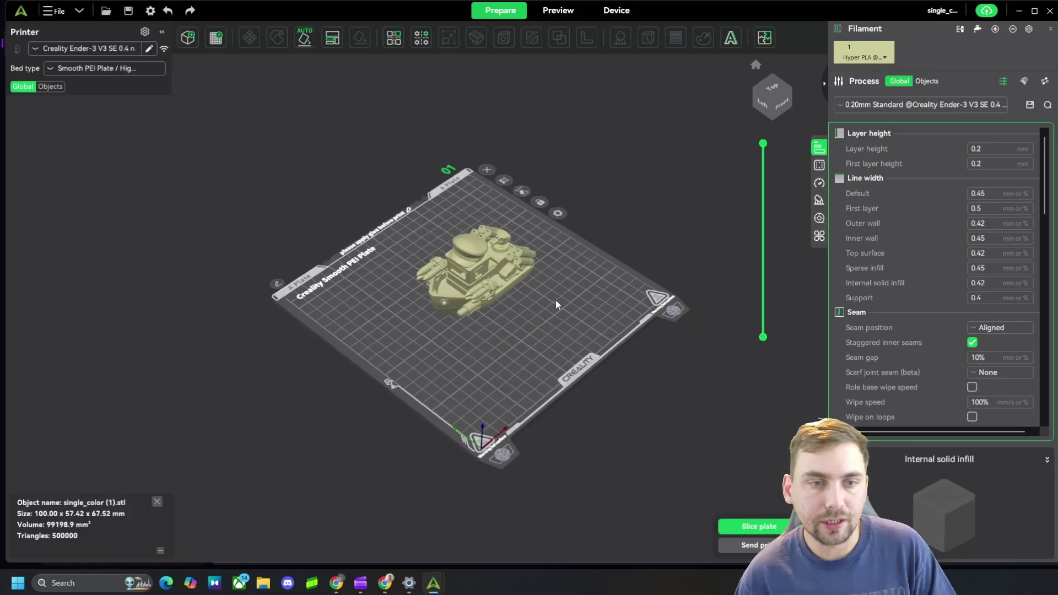
scroll(551, 302, down, 2)
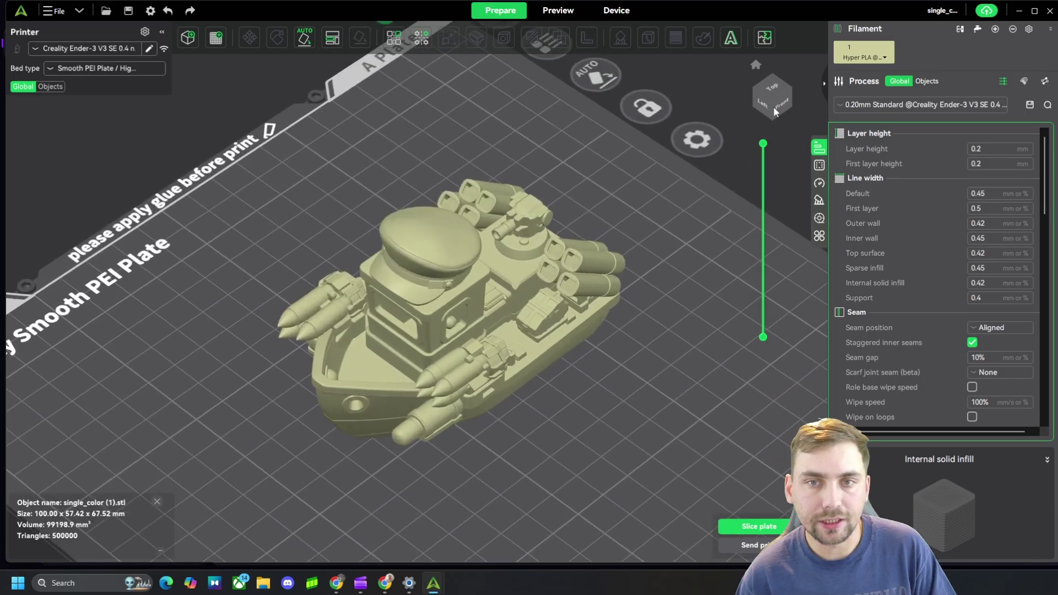
click(787, 81)
drag(736, 82, 309, 320)
scroll(270, 356, up, 10)
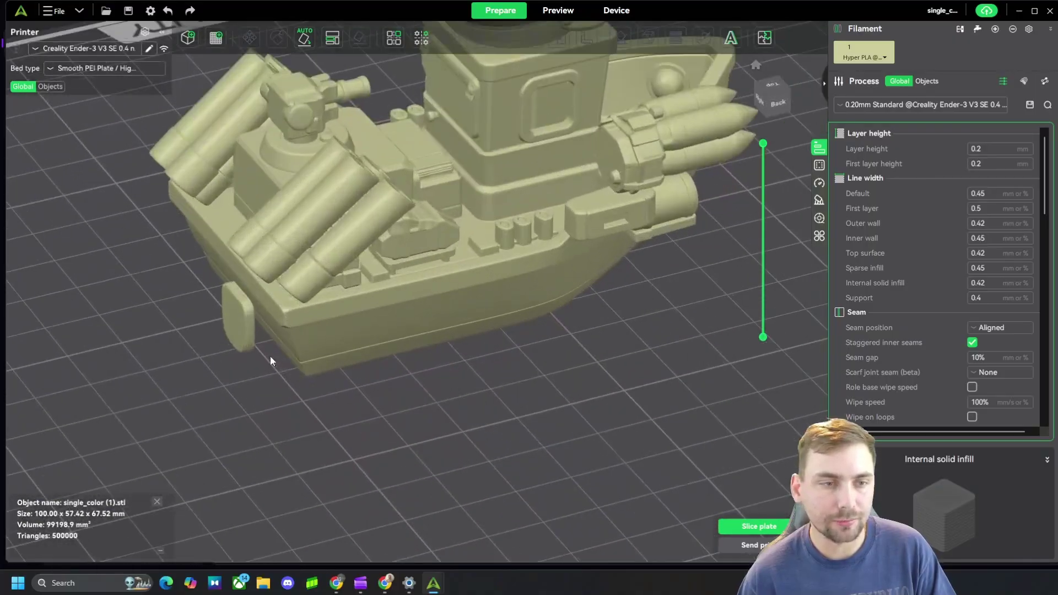
scroll(331, 352, down, 10)
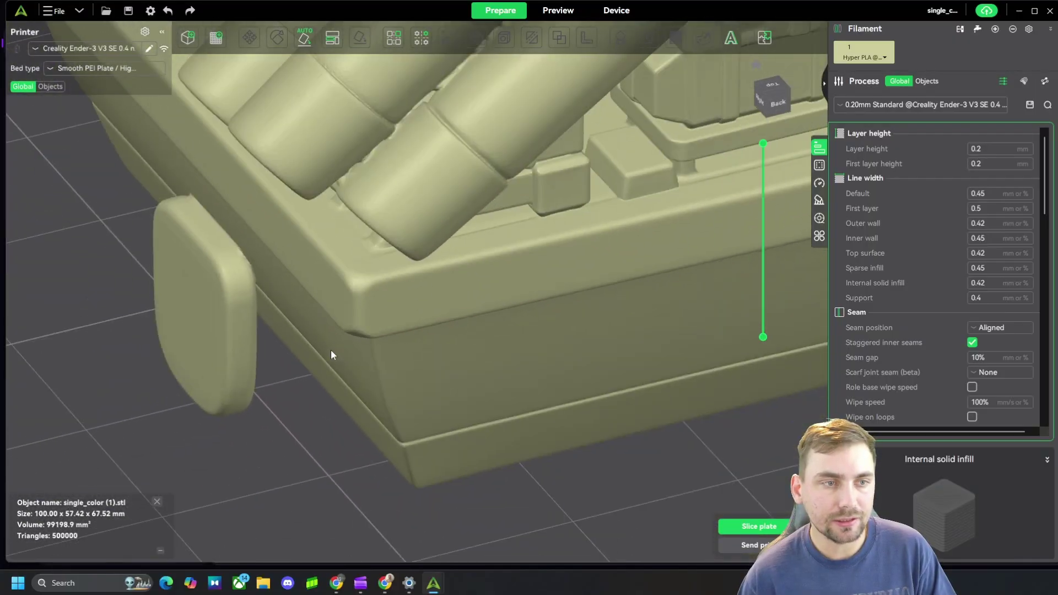
scroll(336, 339, down, 8)
scroll(424, 336, up, 8)
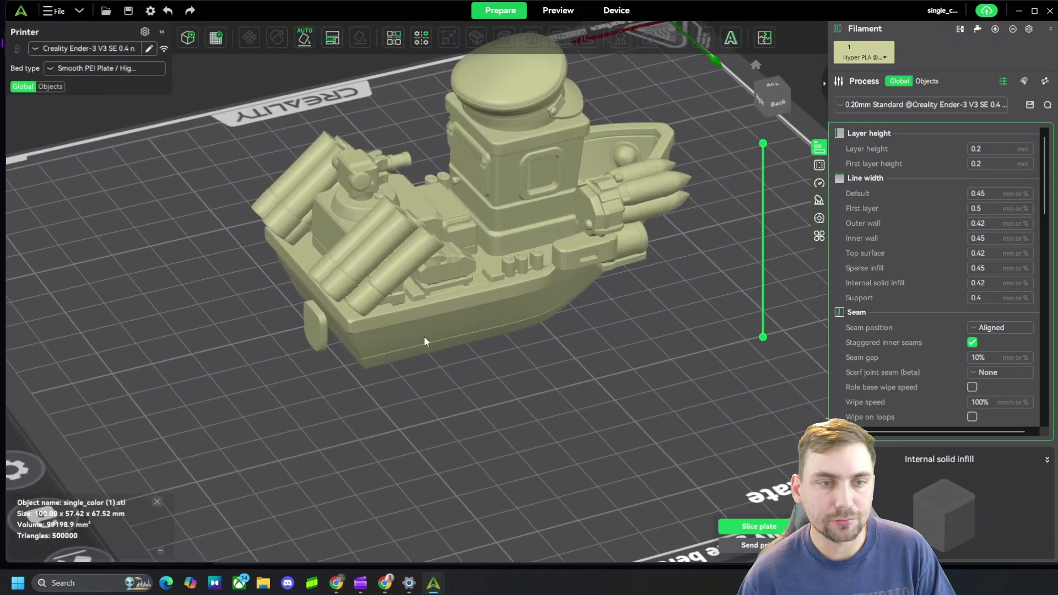
drag(786, 98, 529, 258)
scroll(533, 258, down, 3)
scroll(534, 262, down, 8)
drag(771, 102, 794, 83)
scroll(503, 297, up, 8)
scroll(502, 297, up, 3)
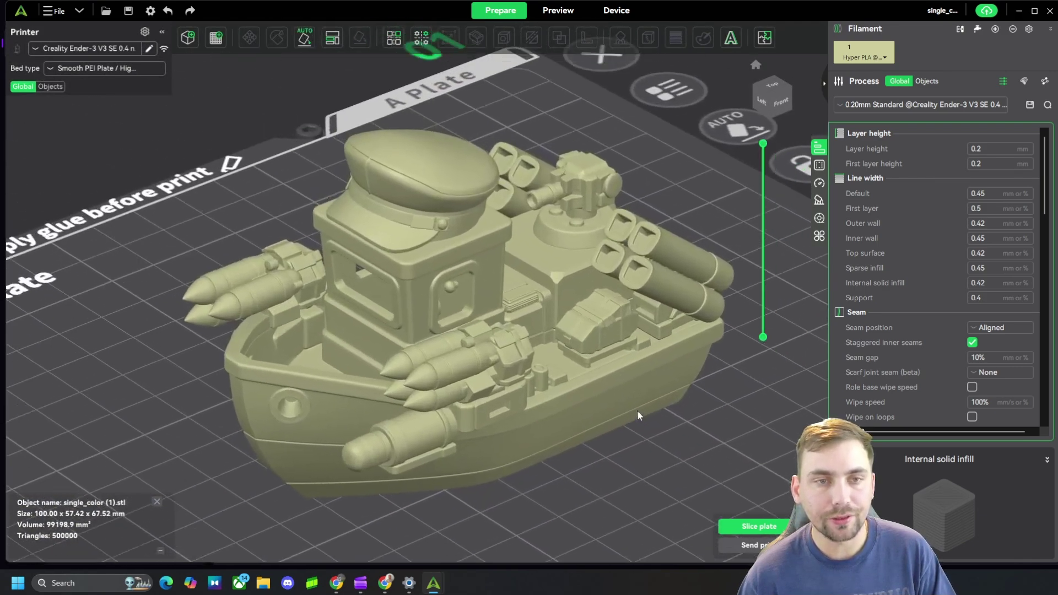
right_drag(637, 410, 594, 409)
scroll(594, 408, down, 2)
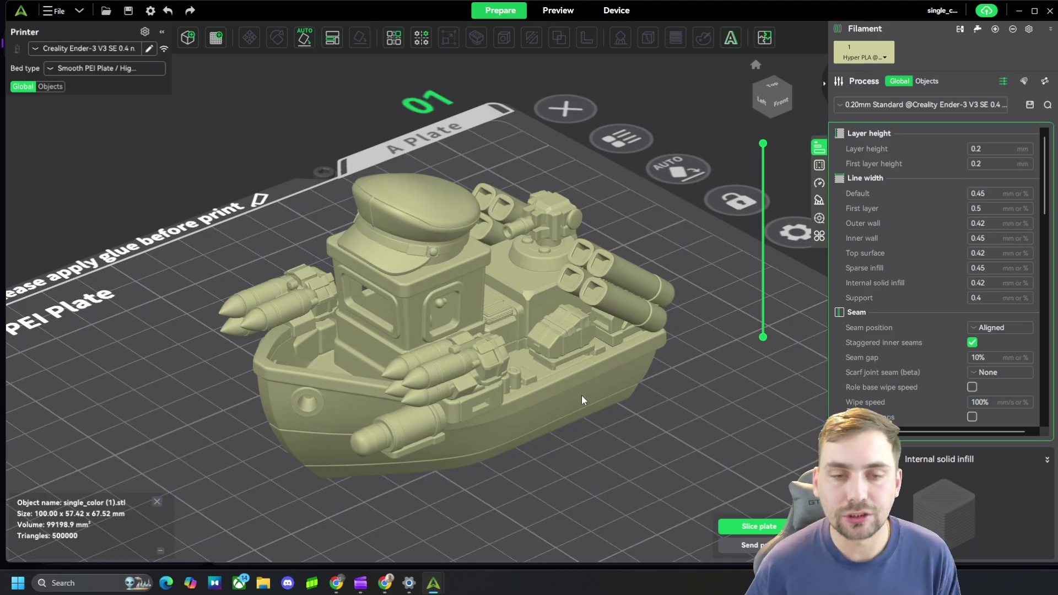
scroll(511, 385, up, 2)
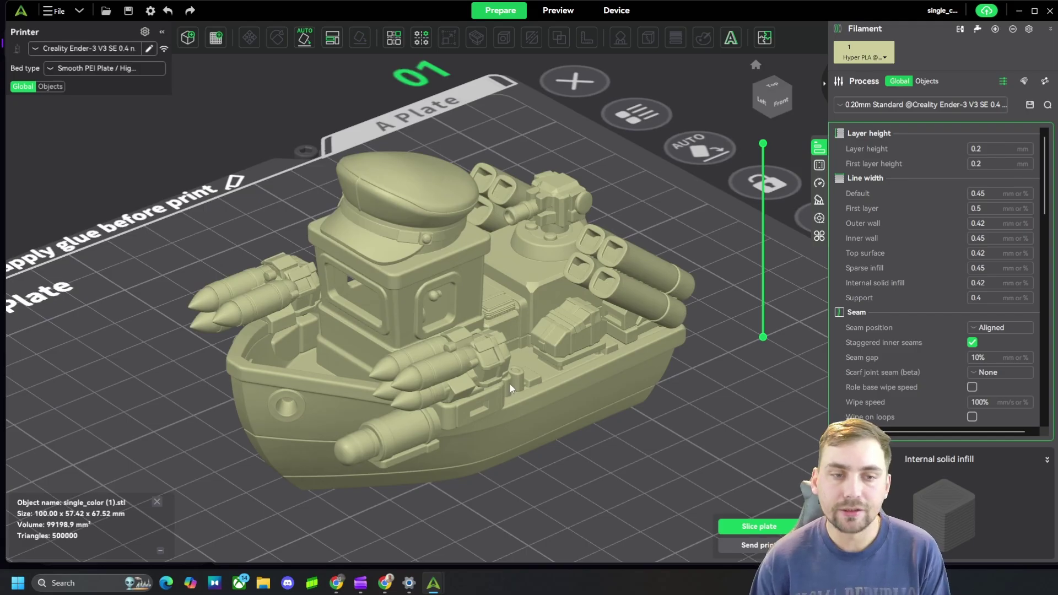
scroll(510, 384, up, 2)
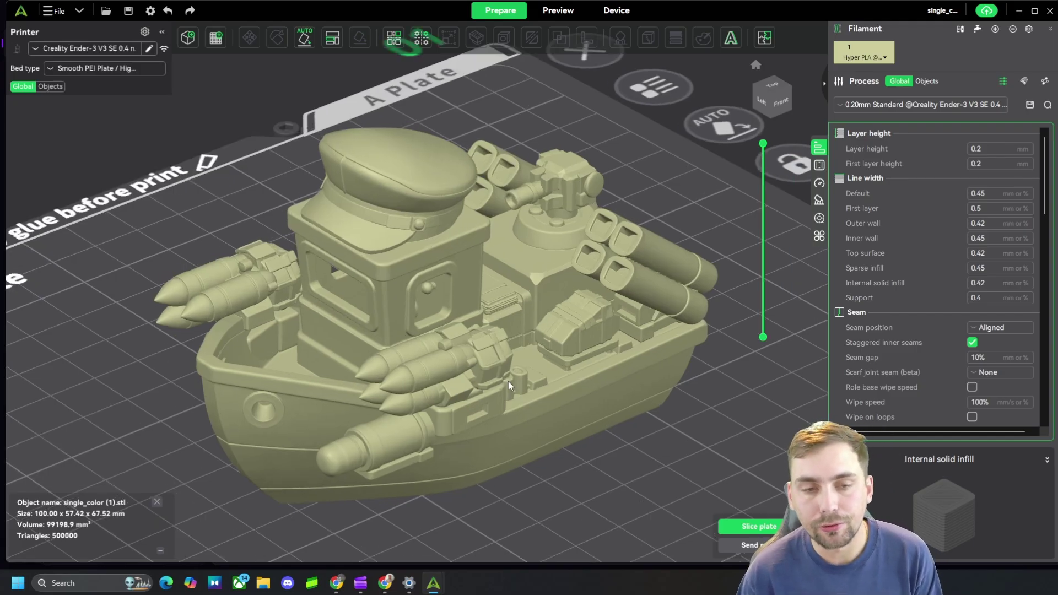